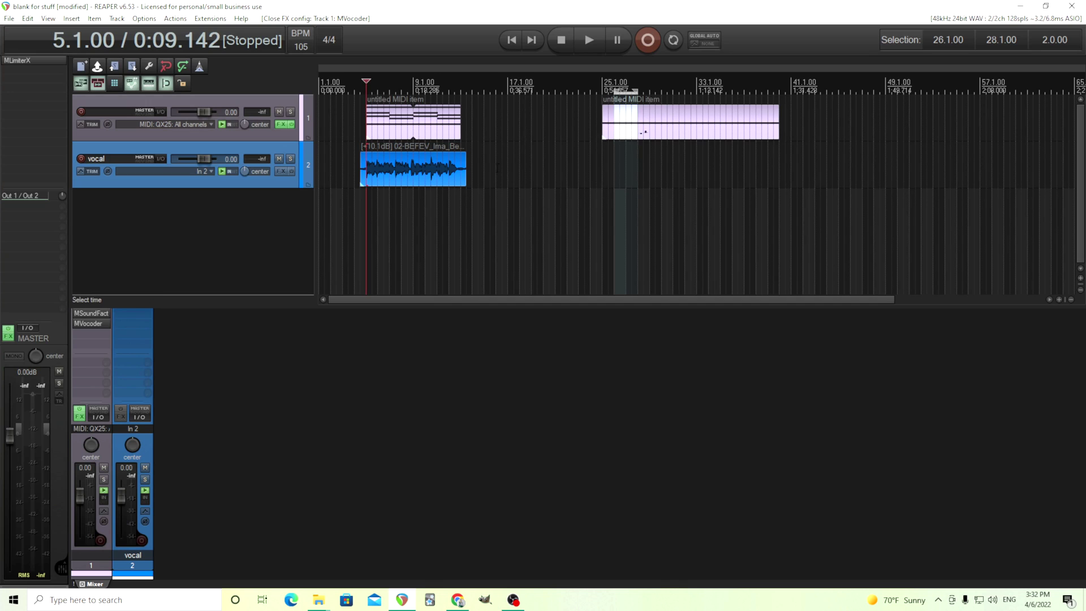
Play track 1's synth part alone with the vocal track muted and MVocoder bypassed, after checking its MSoundFactory Analogy patch.
{"action": "left_click", "coordinate": [145, 467]}
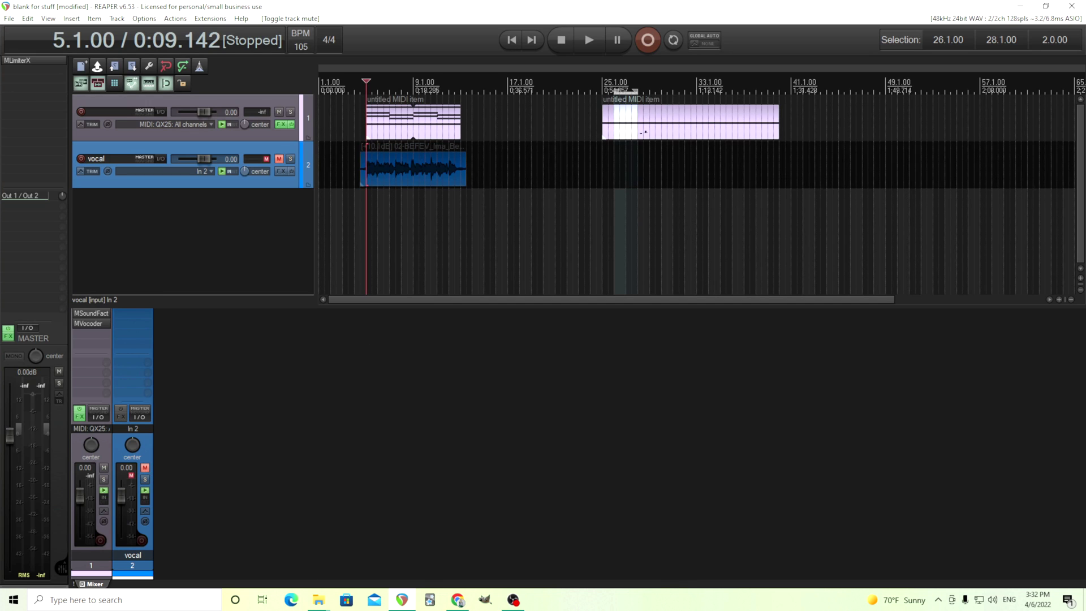
{"action": "left_click", "coordinate": [90, 323], "text": "shift"}
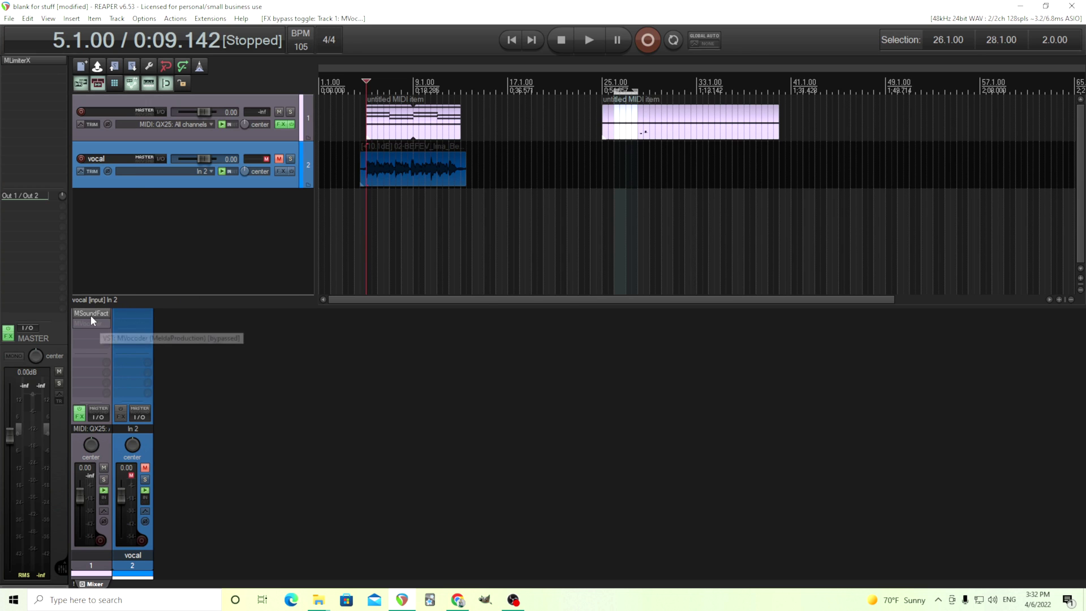
{"action": "left_click", "coordinate": [91, 314]}
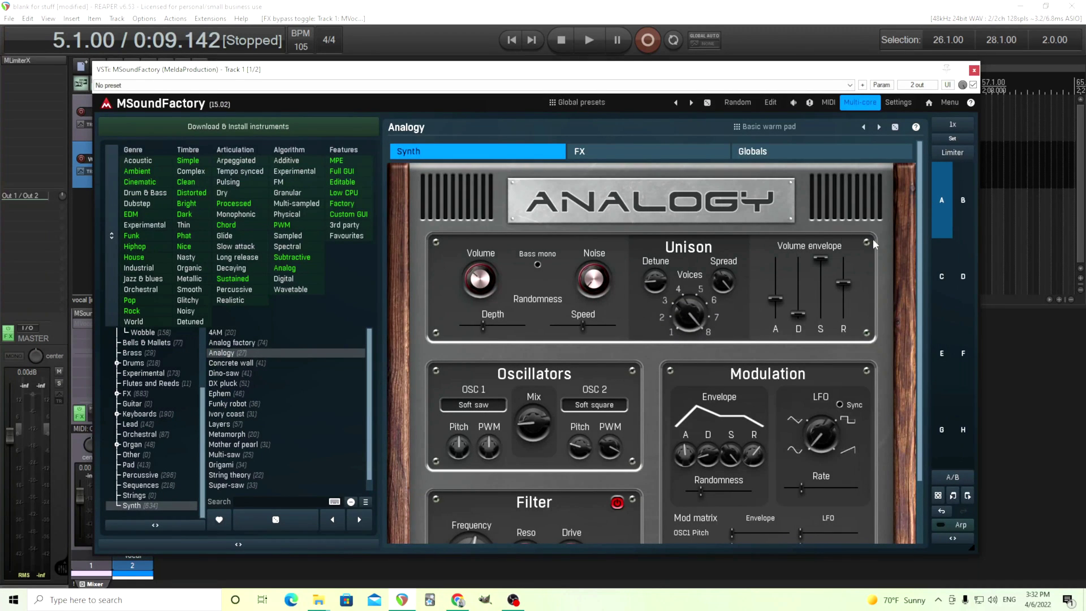
{"action": "scroll", "coordinate": [922, 215], "scroll_direction": "down", "scroll_amount": 3}
{"action": "scroll", "coordinate": [922, 215], "scroll_direction": "up", "scroll_amount": 3}
{"action": "left_click", "coordinate": [974, 70]}
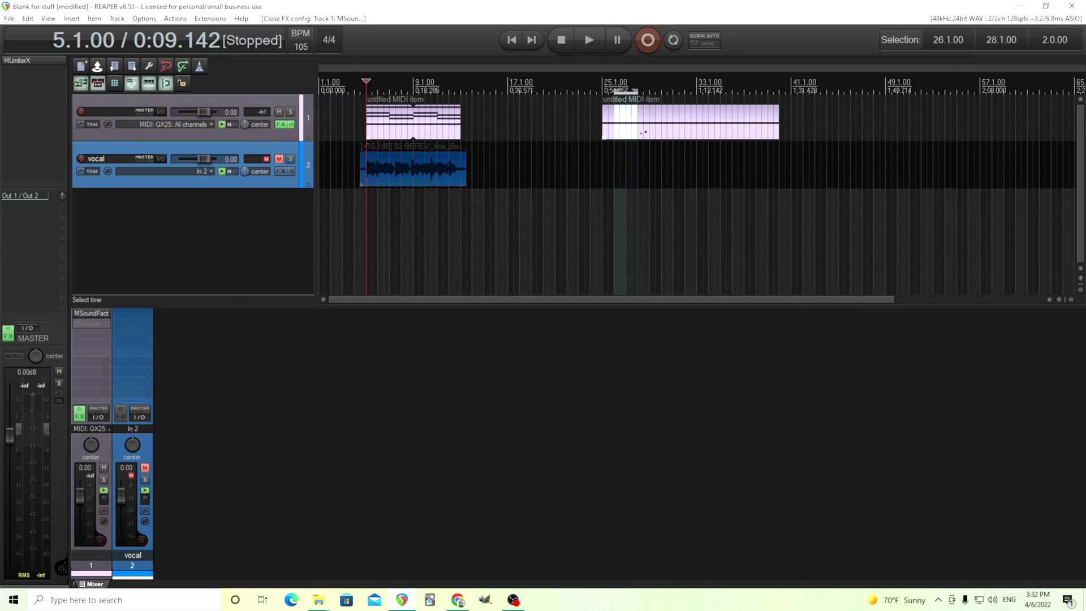
{"action": "left_click", "coordinate": [590, 44]}
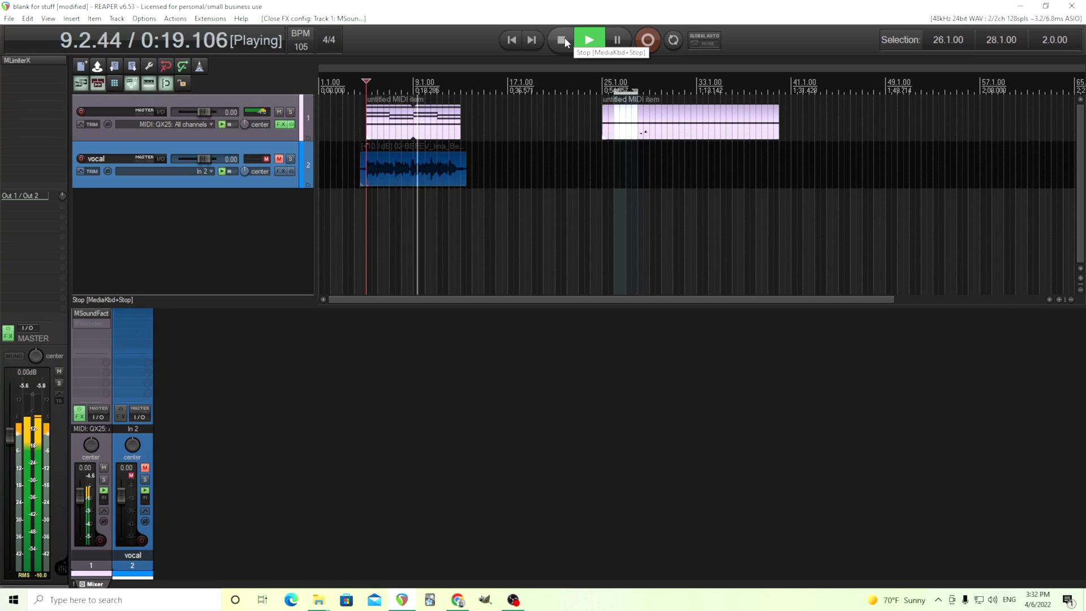
{"action": "left_click", "coordinate": [564, 37]}
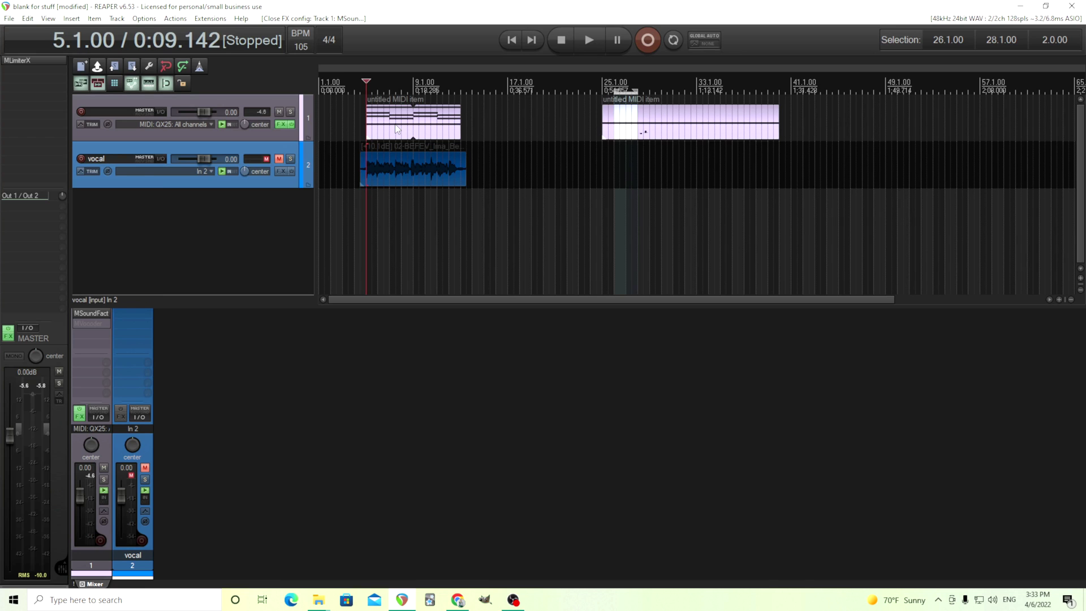
Mute track 1, unmute the vocal track, and play back the unprocessed vocal on its own.
{"action": "left_click", "coordinate": [278, 112]}
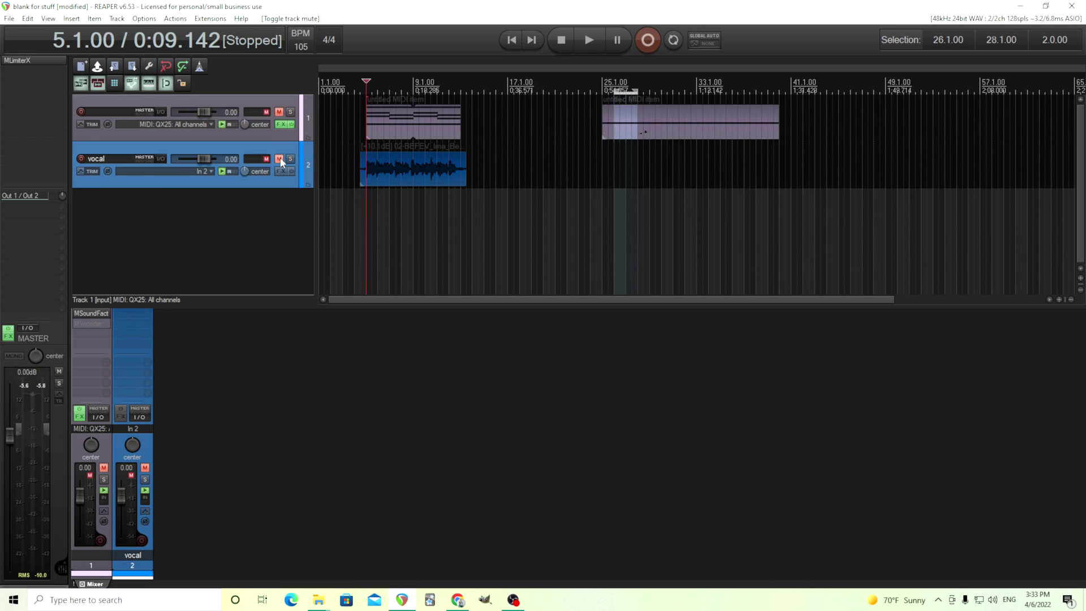
{"action": "left_click", "coordinate": [279, 159]}
{"action": "left_click", "coordinate": [595, 41]}
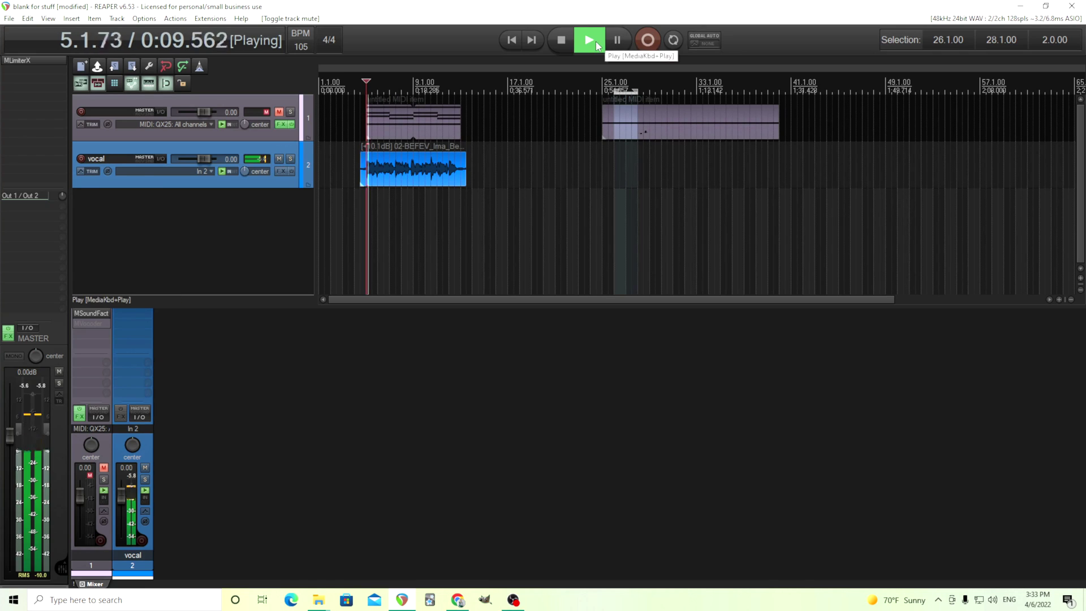
{"action": "left_click", "coordinate": [561, 40]}
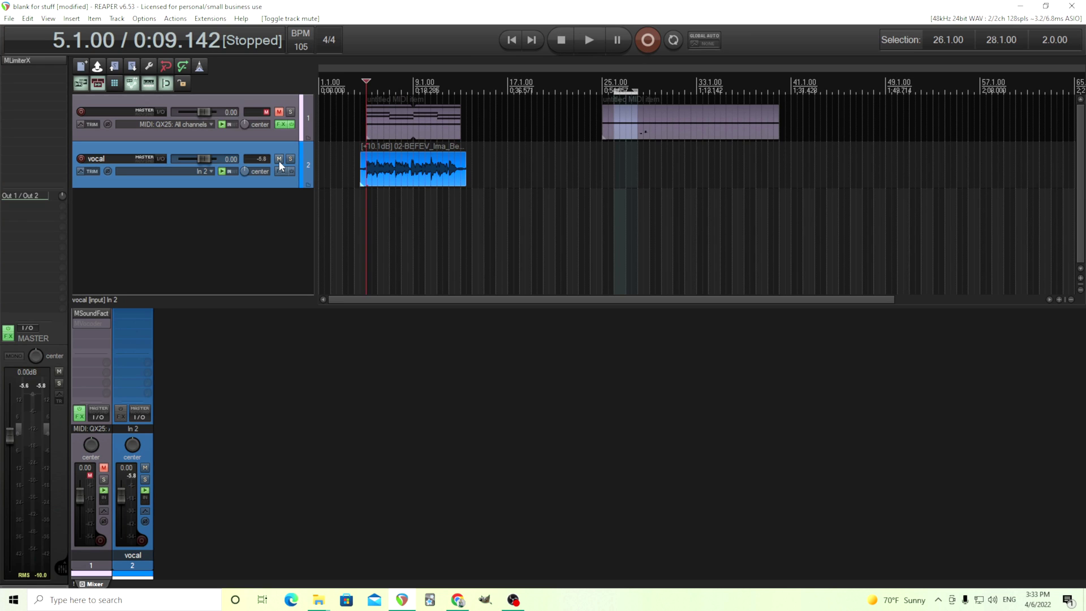
Unmute track 1, and re-enable its MVocoder effect with the plugin window open.
{"action": "left_click", "coordinate": [279, 113]}
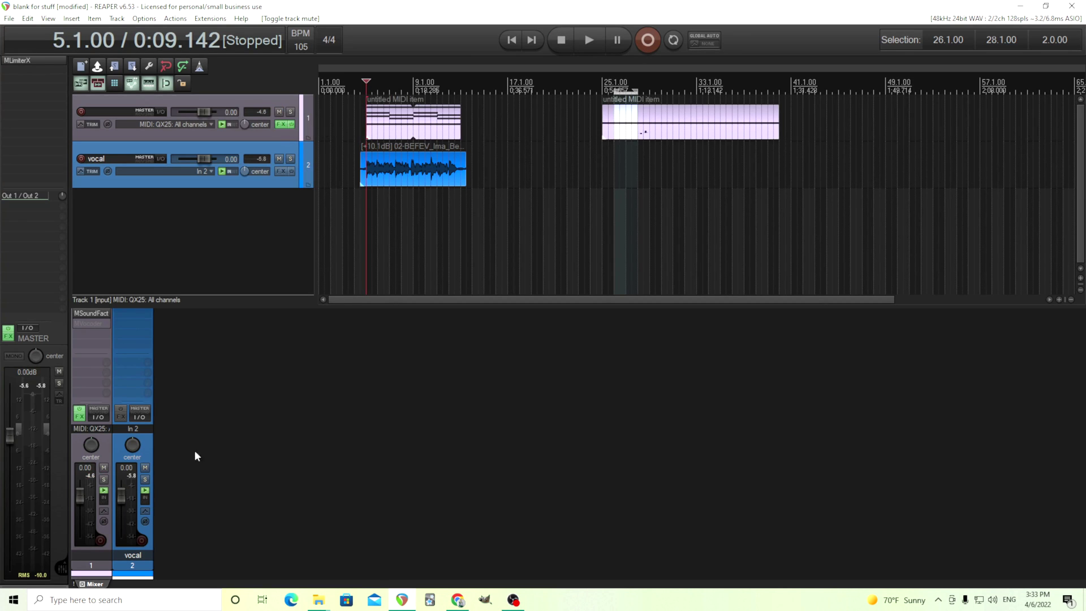
{"action": "left_click", "coordinate": [88, 322], "text": "shift"}
{"action": "left_click", "coordinate": [89, 321]}
View MVocoder's preset list, keep the Default preset, and lower the plugin's volume to -3.88 dB.
{"action": "left_click", "coordinate": [604, 253]}
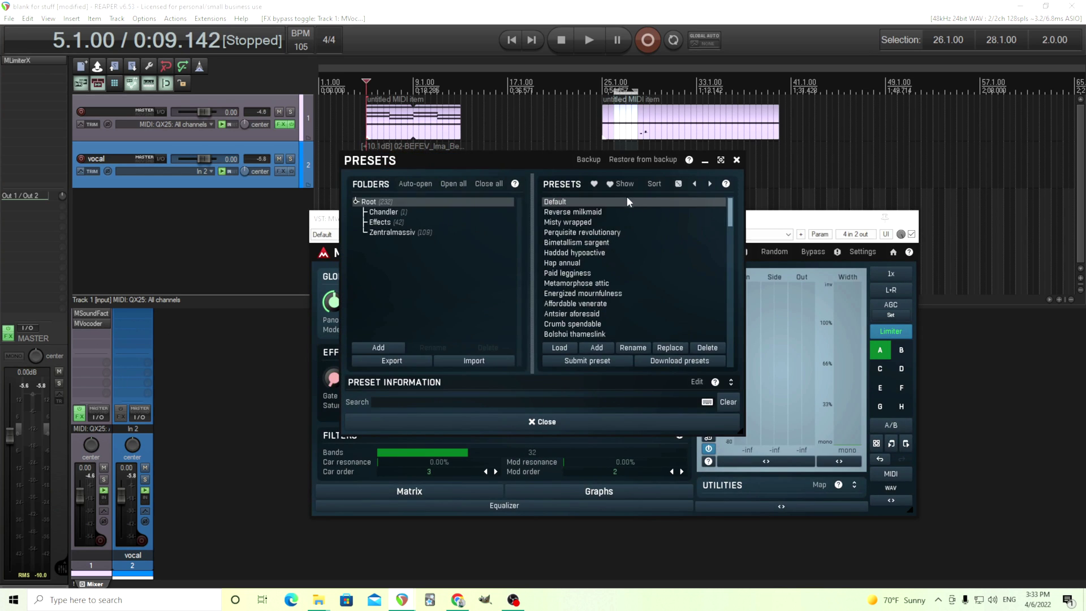
{"action": "left_click", "coordinate": [609, 421]}
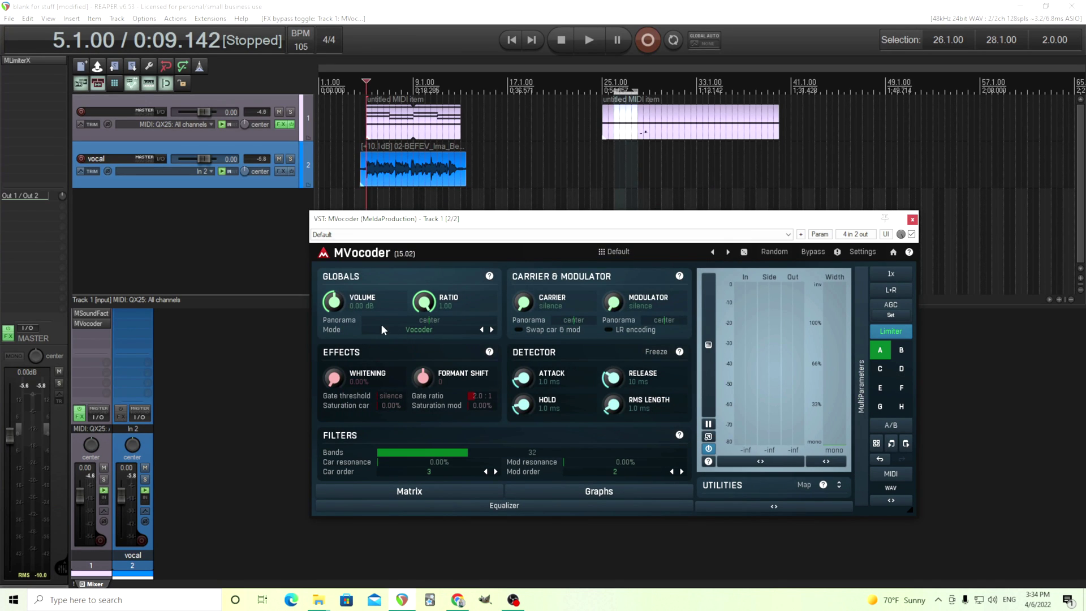
{"action": "left_click_drag", "start_coordinate": [333, 301], "coordinate": [333, 321]}
Send the vocal track's audio 1/2 to track 1's channels 3/4 at -1.22 dB in Pre-Fader (Post-FX) mode.
{"action": "left_click", "coordinate": [141, 417]}
{"action": "left_click_drag", "start_coordinate": [141, 416], "coordinate": [477, 378]}
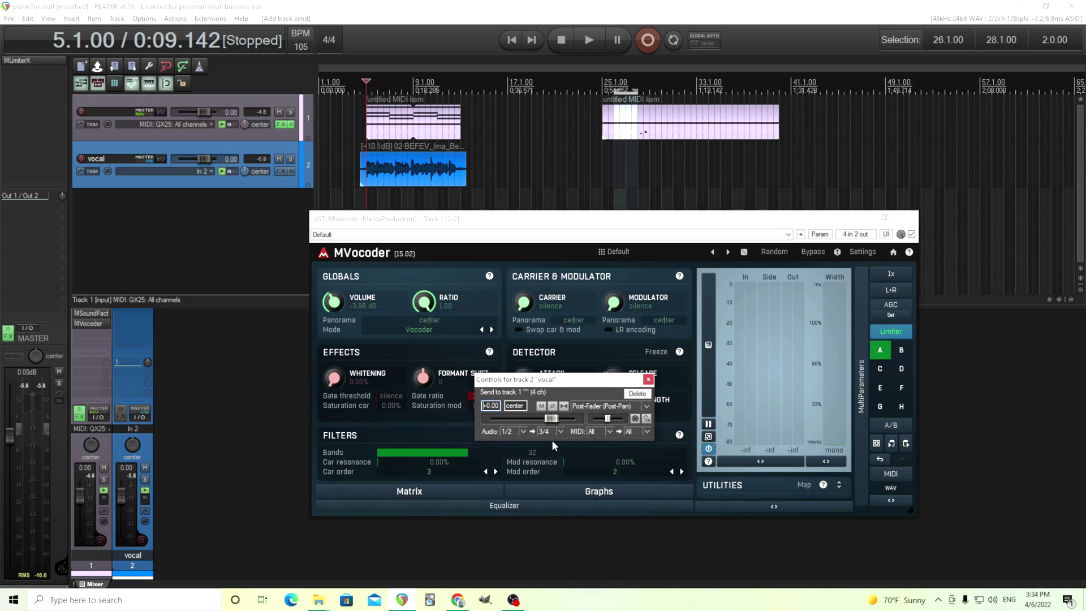
{"action": "left_click_drag", "start_coordinate": [556, 422], "coordinate": [554, 423]}
{"action": "left_click", "coordinate": [612, 407]}
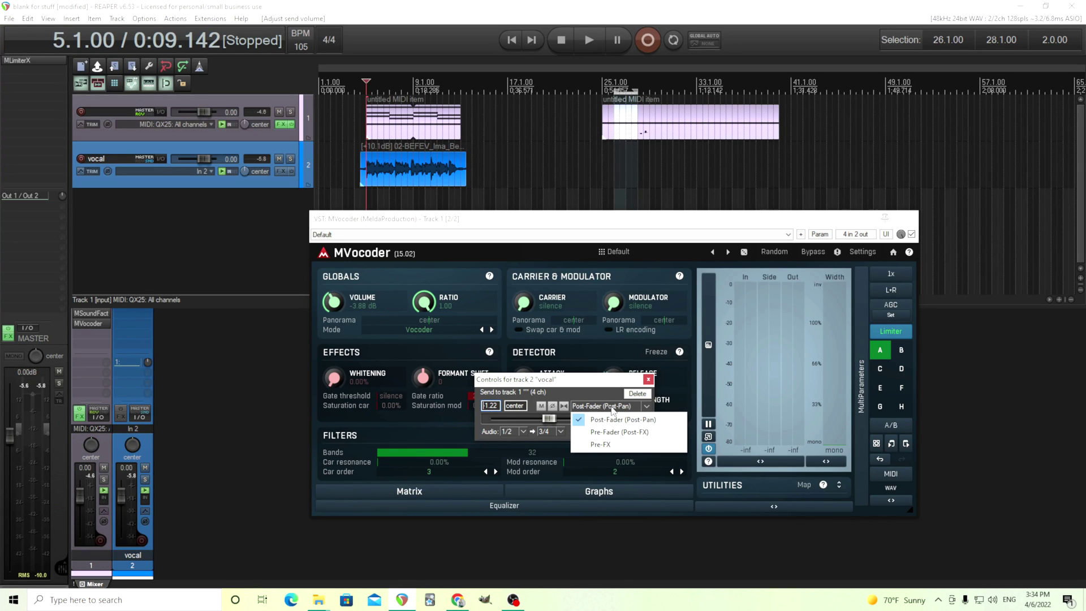
{"action": "left_click", "coordinate": [618, 433]}
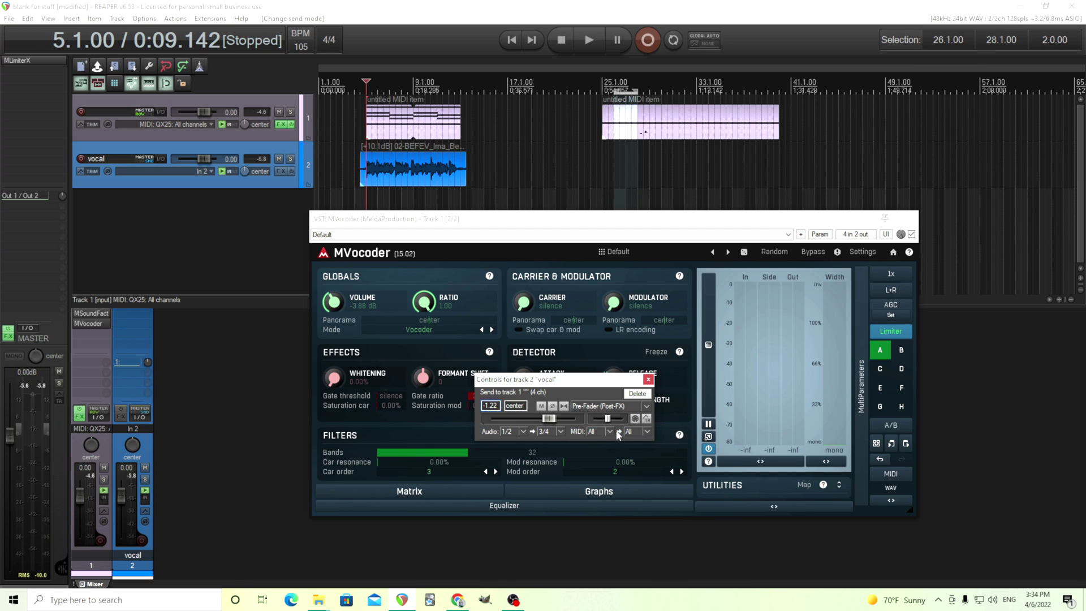
{"action": "left_click", "coordinate": [647, 380]}
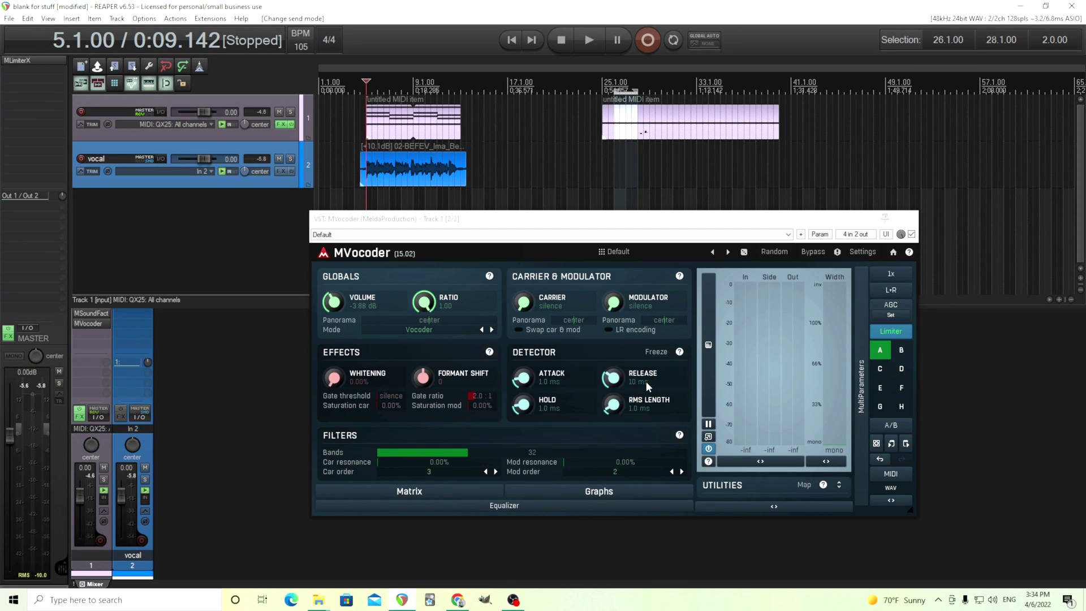
Pull the vocal track's fader down to -inf and set MVocoder's volume to -4.41 dB while auditioning the vocoded sound.
{"action": "left_click", "coordinate": [582, 43]}
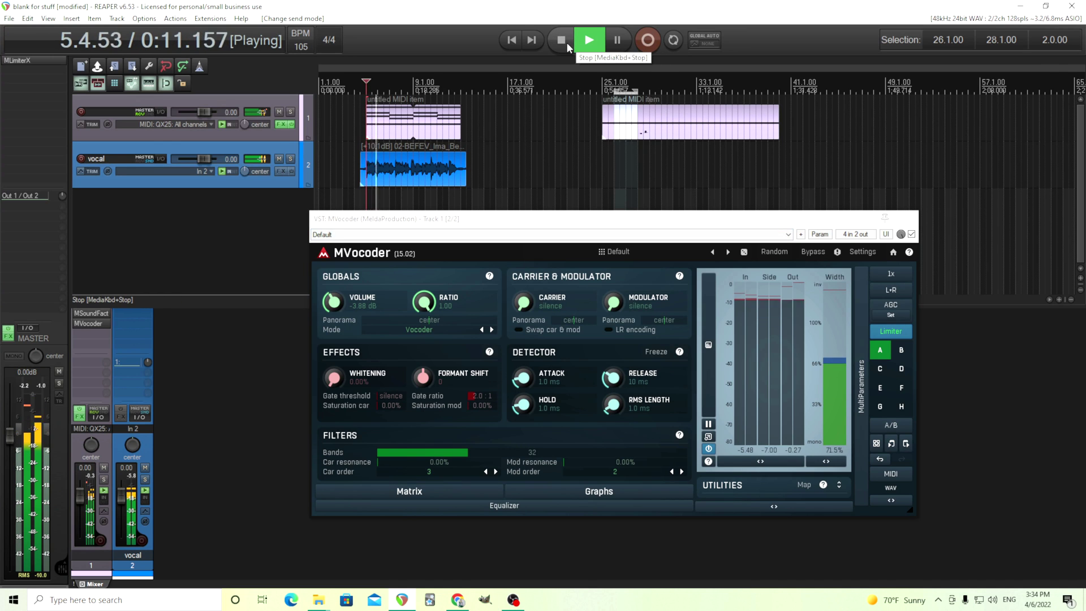
{"action": "left_click", "coordinate": [562, 42]}
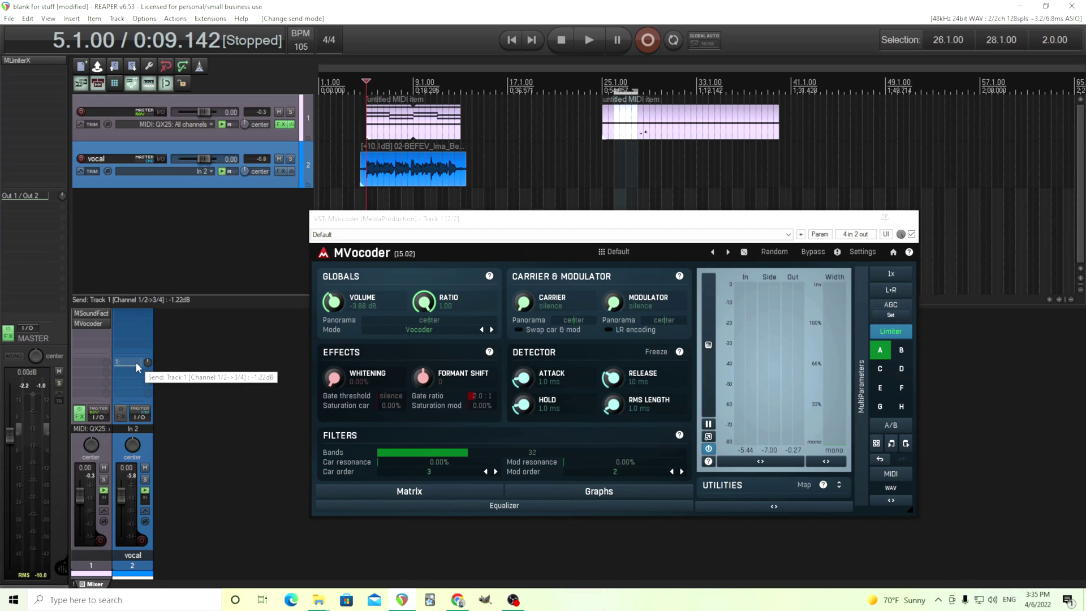
{"action": "left_click_drag", "start_coordinate": [122, 493], "coordinate": [120, 555]}
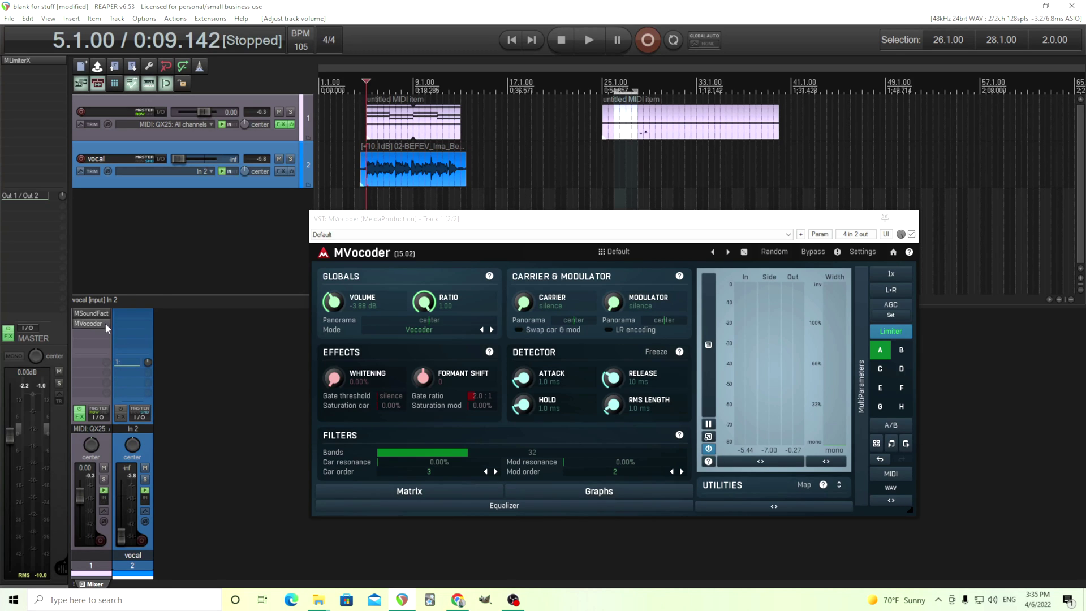
{"action": "left_click", "coordinate": [586, 39]}
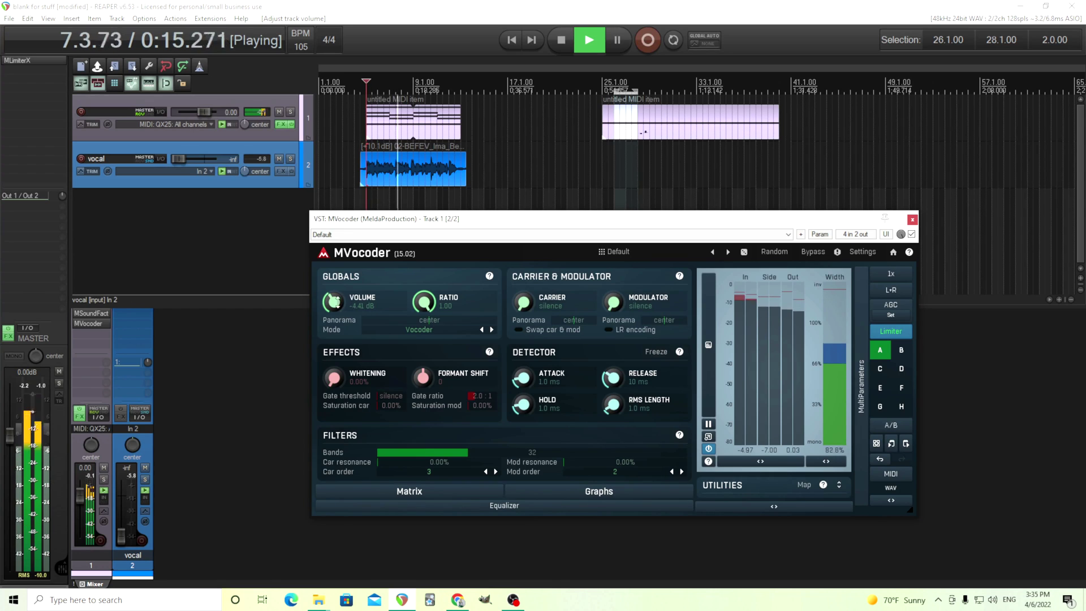
{"action": "left_click", "coordinate": [588, 39]}
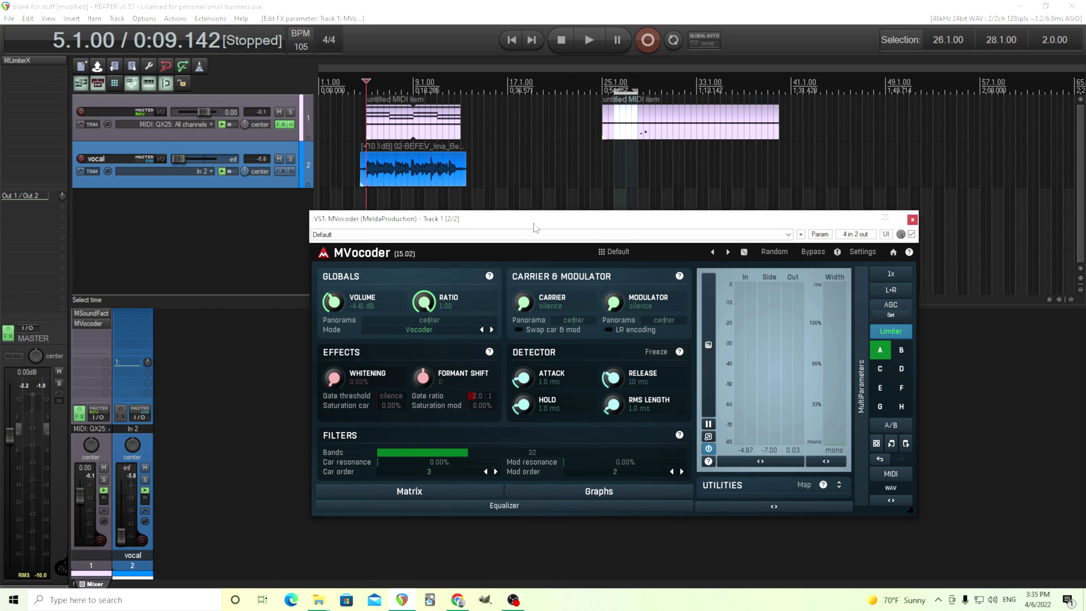
Read MVocoder's help on the Effects parameters, including Whitening and Formant shift.
{"action": "left_click_drag", "start_coordinate": [530, 210], "coordinate": [524, 205]}
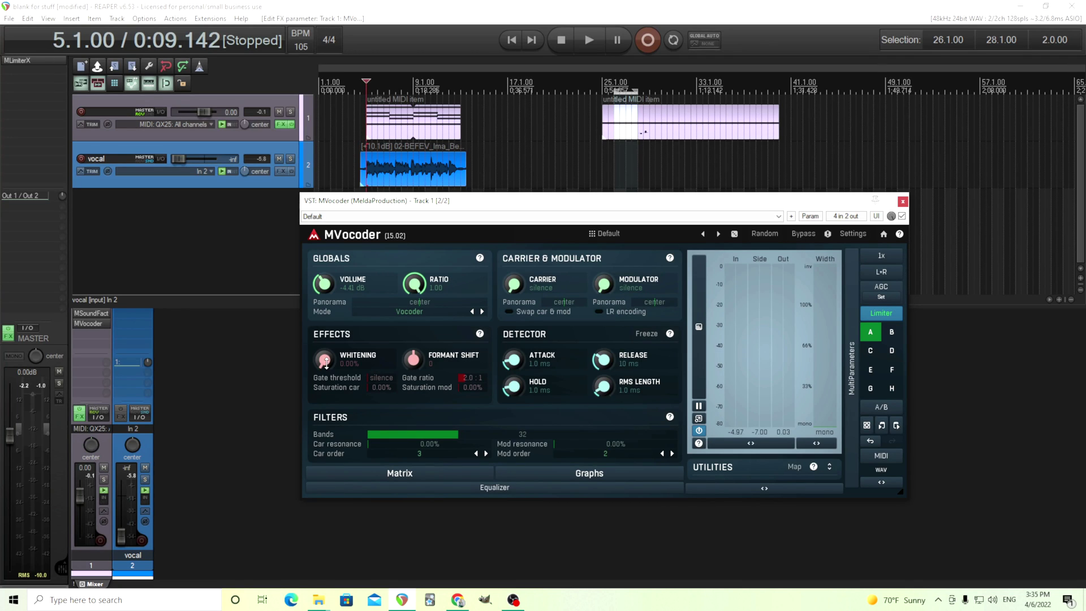
{"action": "left_click", "coordinate": [481, 334]}
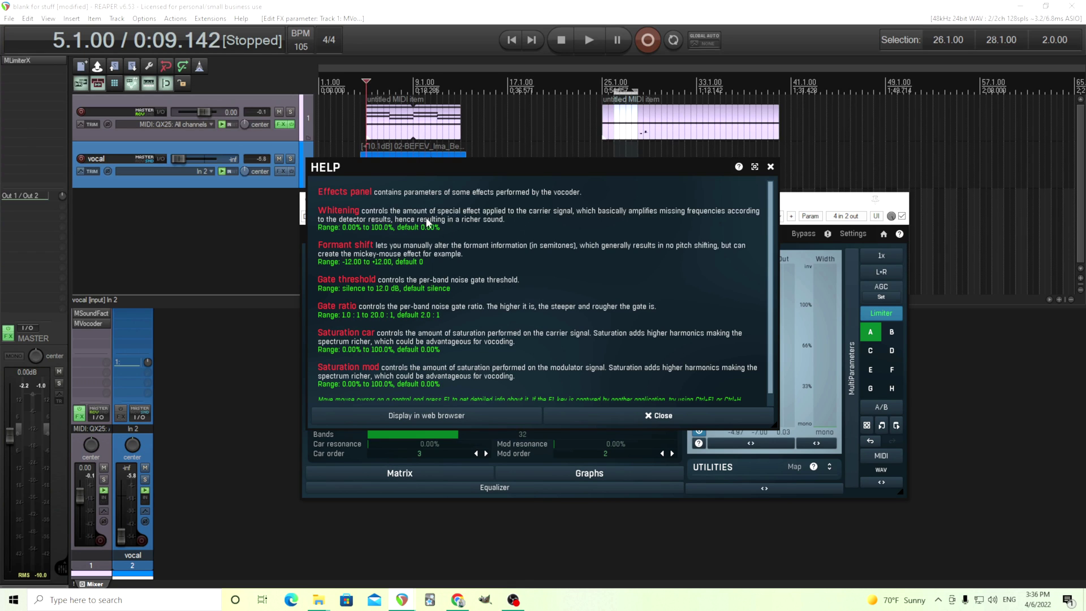
{"action": "left_click", "coordinate": [586, 416]}
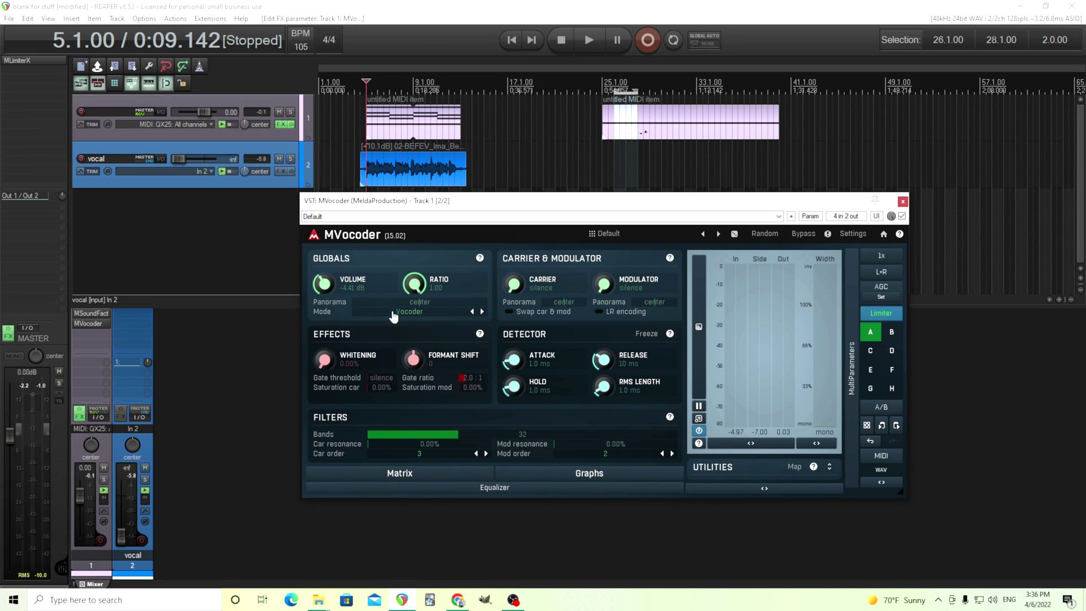
Raise MVocoder's Whitening to 98.4% and its volume to 0.14 dB during playback.
{"action": "left_click", "coordinate": [589, 40]}
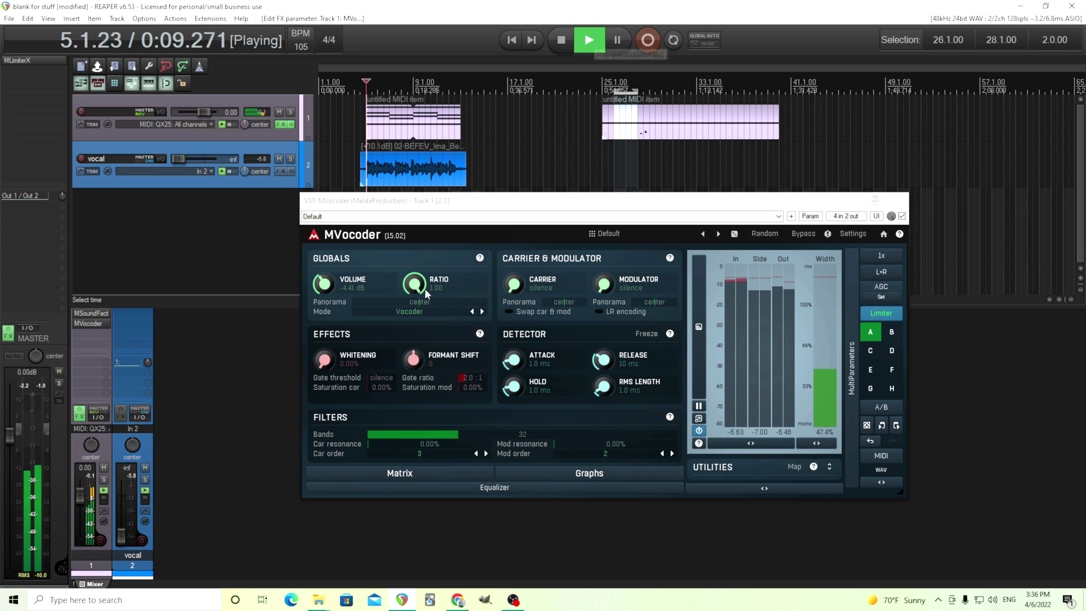
{"action": "left_click_drag", "start_coordinate": [334, 371], "coordinate": [323, 278]}
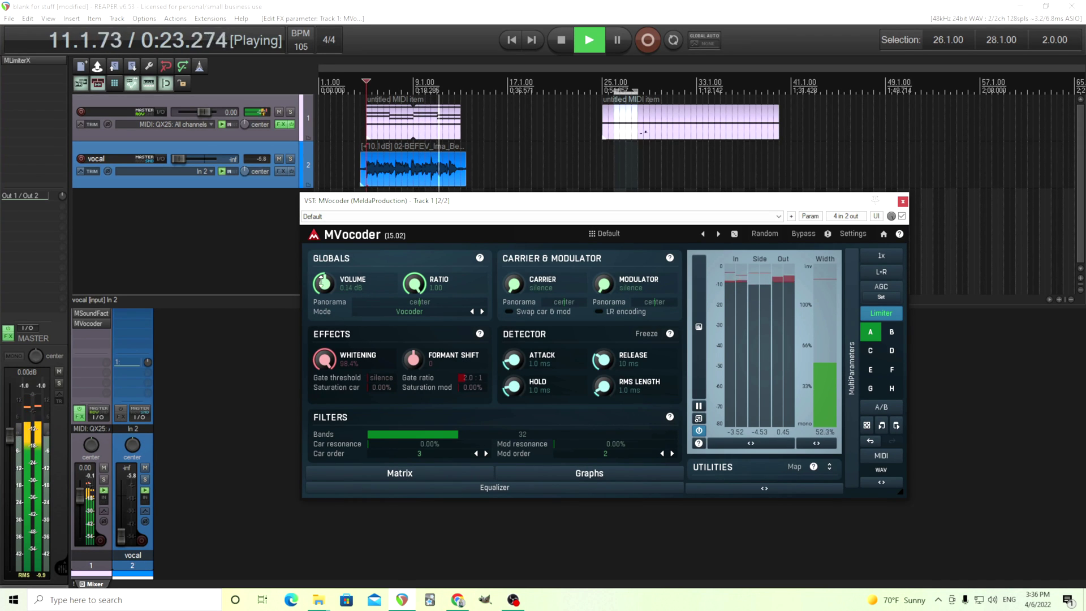
{"action": "left_click", "coordinate": [560, 43]}
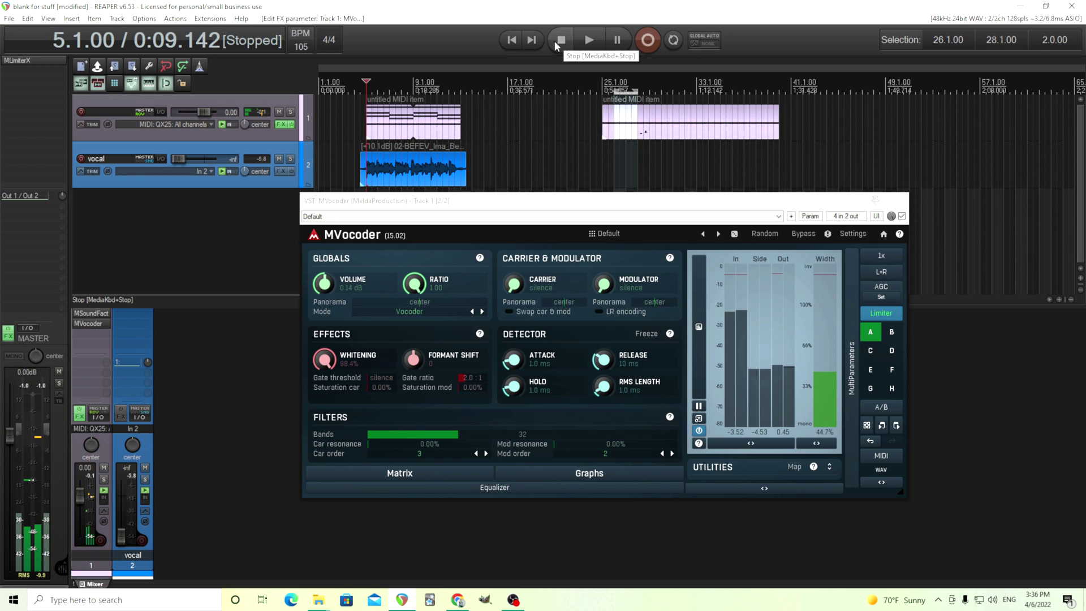
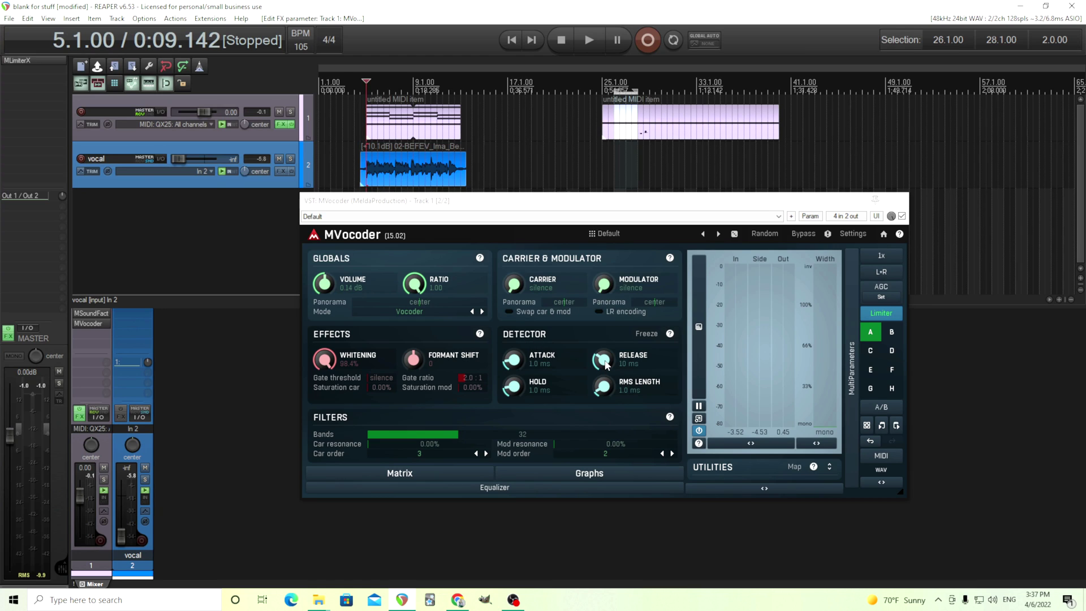
Try short detector Release times of 1.9 ms and 5.8 ms in MVocoder, listening to the playback.
{"action": "left_click", "coordinate": [605, 365]}
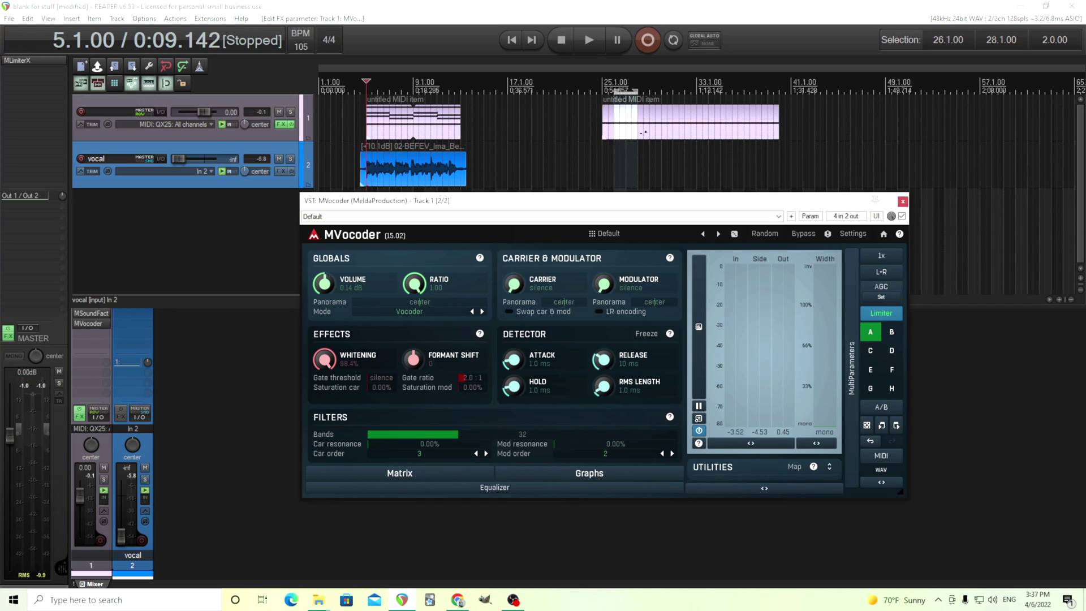
{"action": "left_click_drag", "start_coordinate": [604, 359], "coordinate": [604, 373]}
{"action": "left_click_drag", "start_coordinate": [603, 373], "coordinate": [604, 385]}
{"action": "left_click_drag", "start_coordinate": [601, 362], "coordinate": [600, 366]}
{"action": "left_click", "coordinate": [589, 42]}
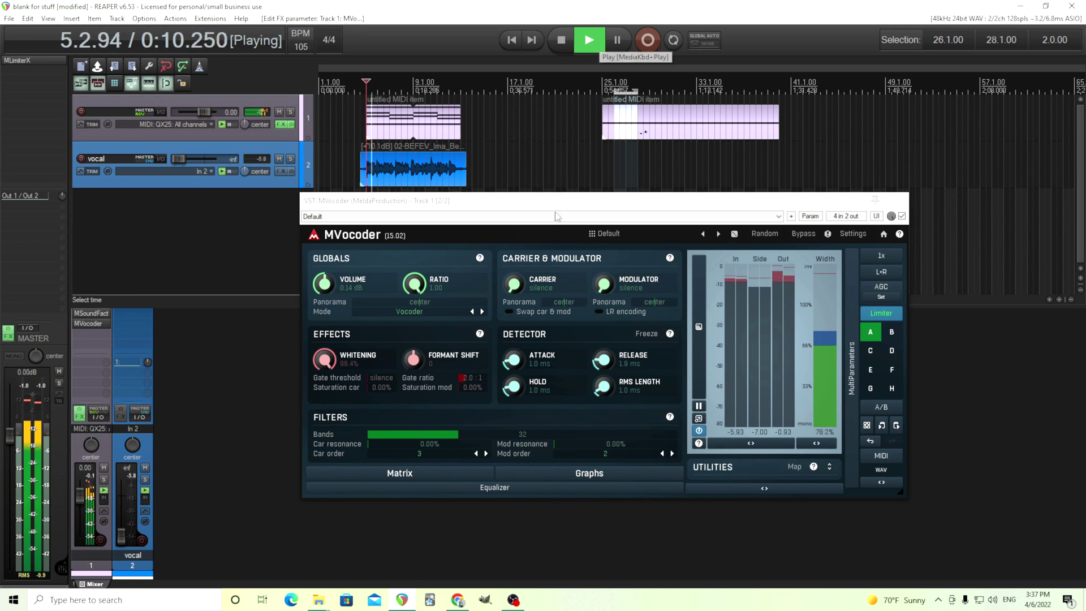
{"action": "left_click_drag", "start_coordinate": [603, 360], "coordinate": [607, 358]}
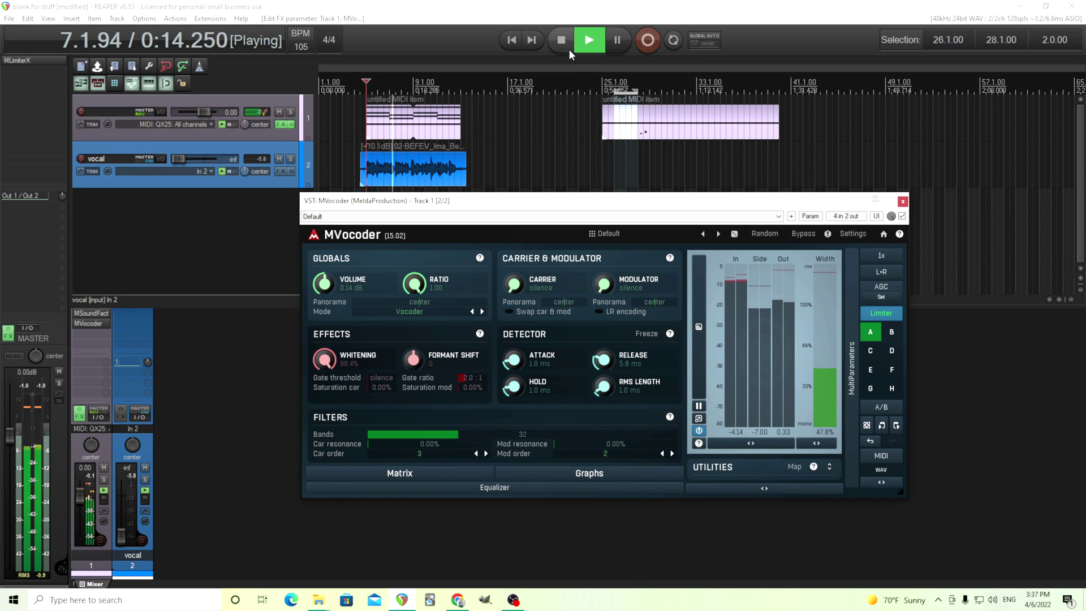
{"action": "left_click", "coordinate": [565, 45]}
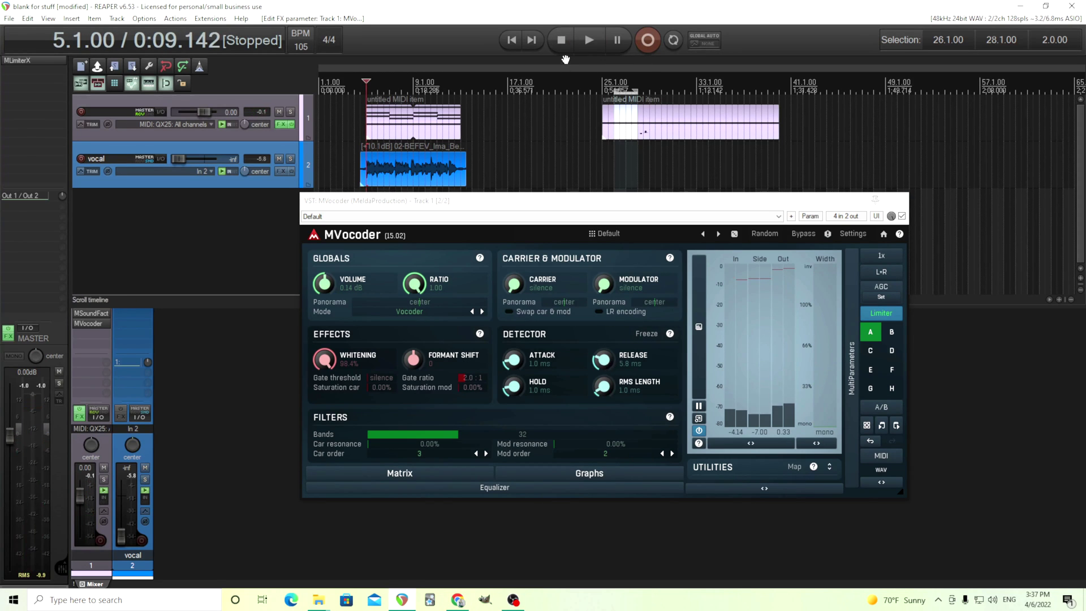
Set MVocoder's detector Release to 123 ms, Whitening to 94.4% and volume to 0.00 dB during playback.
{"action": "key", "text": "space"}
{"action": "left_click_drag", "start_coordinate": [603, 359], "coordinate": [602, 331]}
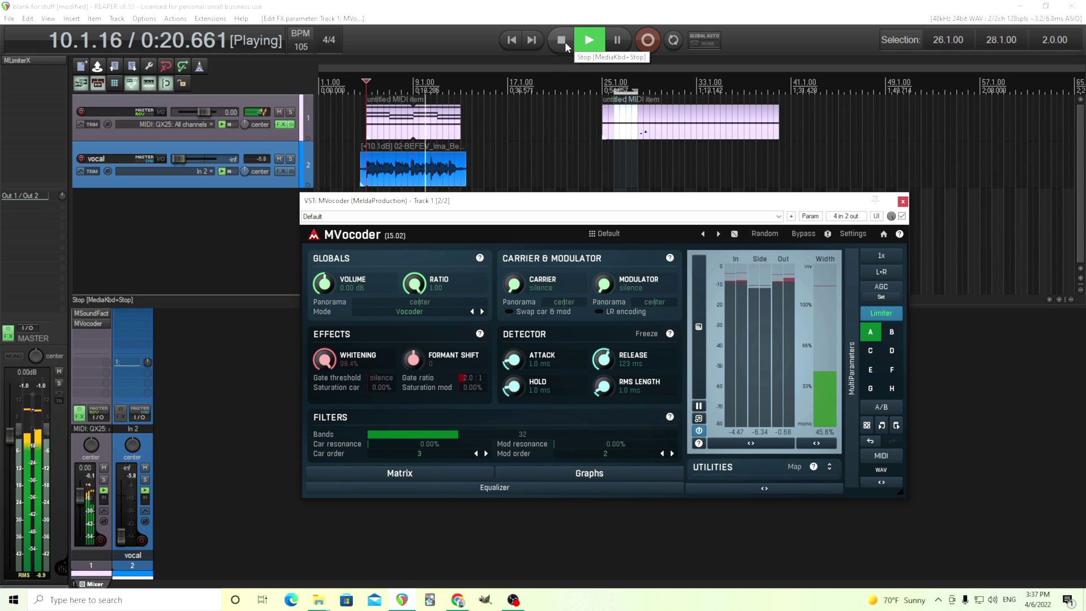
{"action": "left_click_drag", "start_coordinate": [328, 365], "coordinate": [328, 368]}
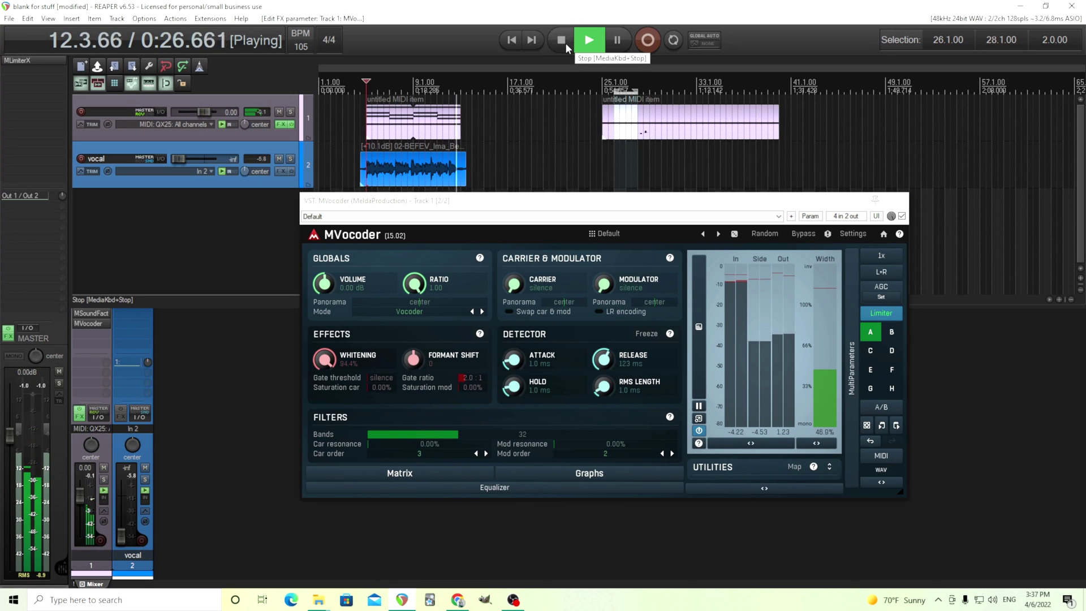
{"action": "left_click", "coordinate": [566, 43]}
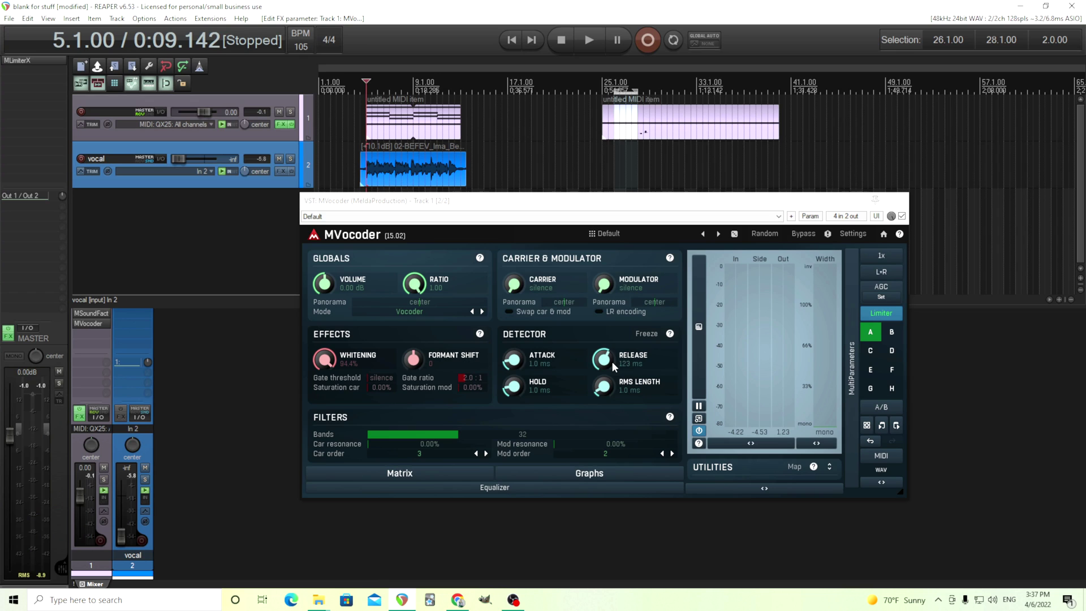
Reset MVocoder's detector Release to 10 ms, audition the playback, and set Whitening to 95.2%.
{"action": "double_click", "coordinate": [612, 361]}
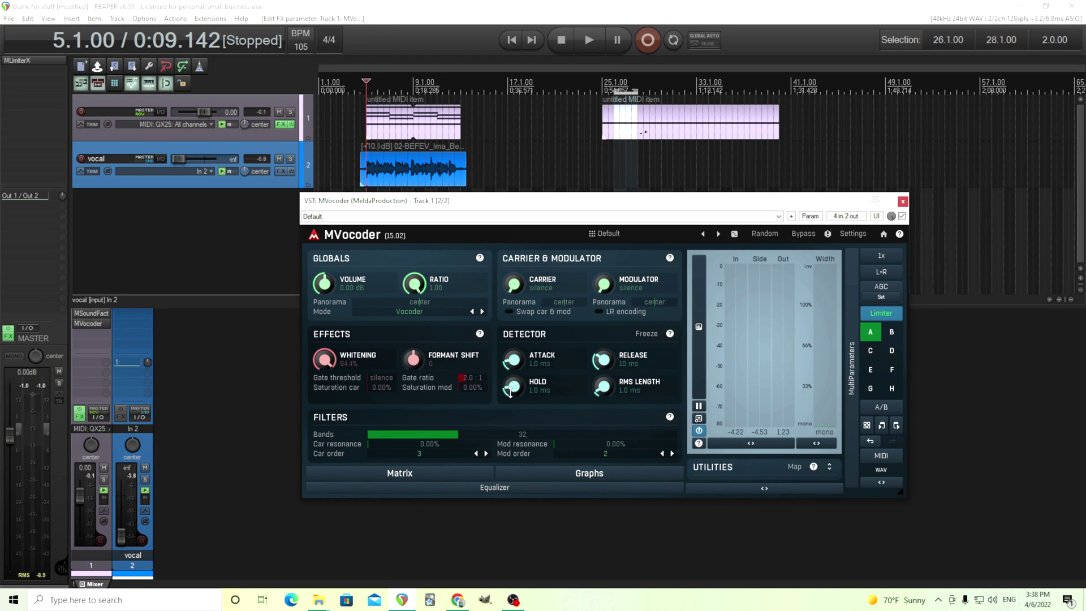
{"action": "left_click", "coordinate": [588, 40]}
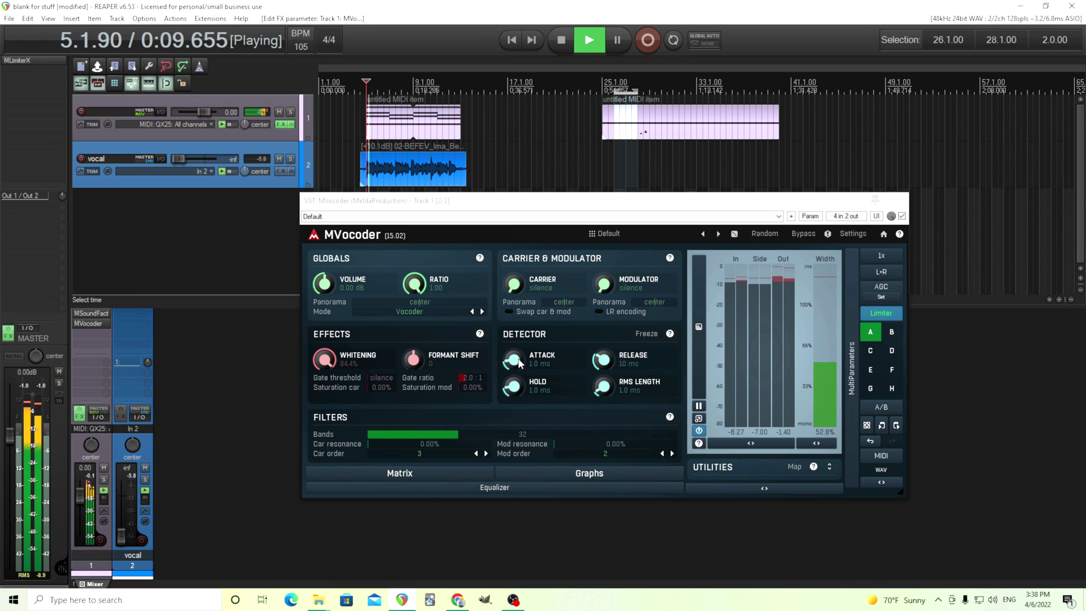
{"action": "left_click", "coordinate": [564, 46]}
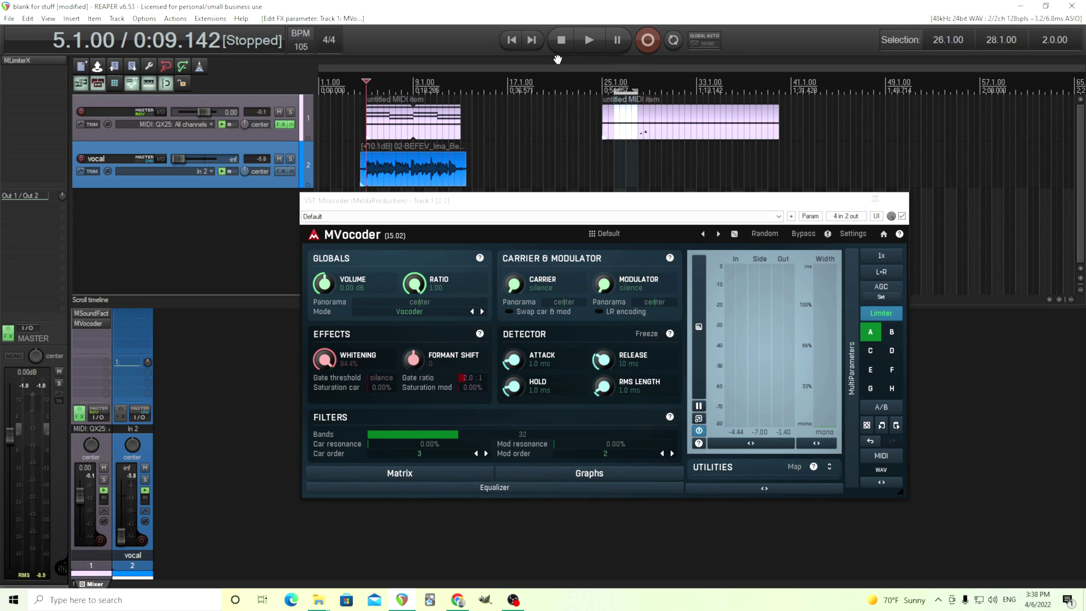
{"action": "left_click", "coordinate": [902, 201]}
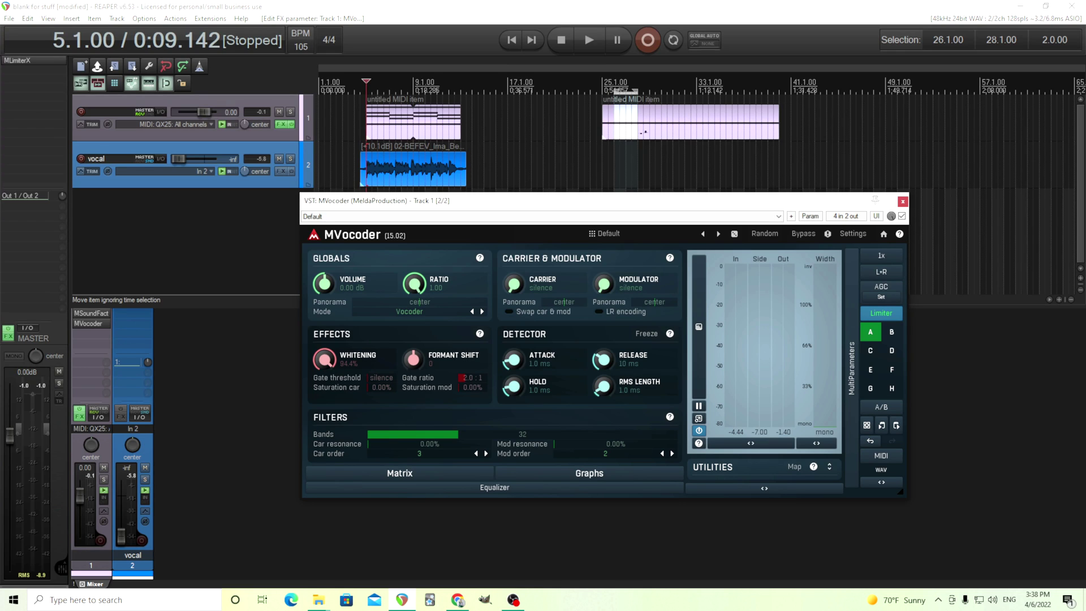
{"action": "left_click_drag", "start_coordinate": [353, 362], "coordinate": [577, 358]}
Toggle the detector's Freeze on and off repeatedly during playback, leaving it off once playback is stopped.
{"action": "left_click", "coordinate": [590, 41]}
{"action": "left_click", "coordinate": [648, 334]}
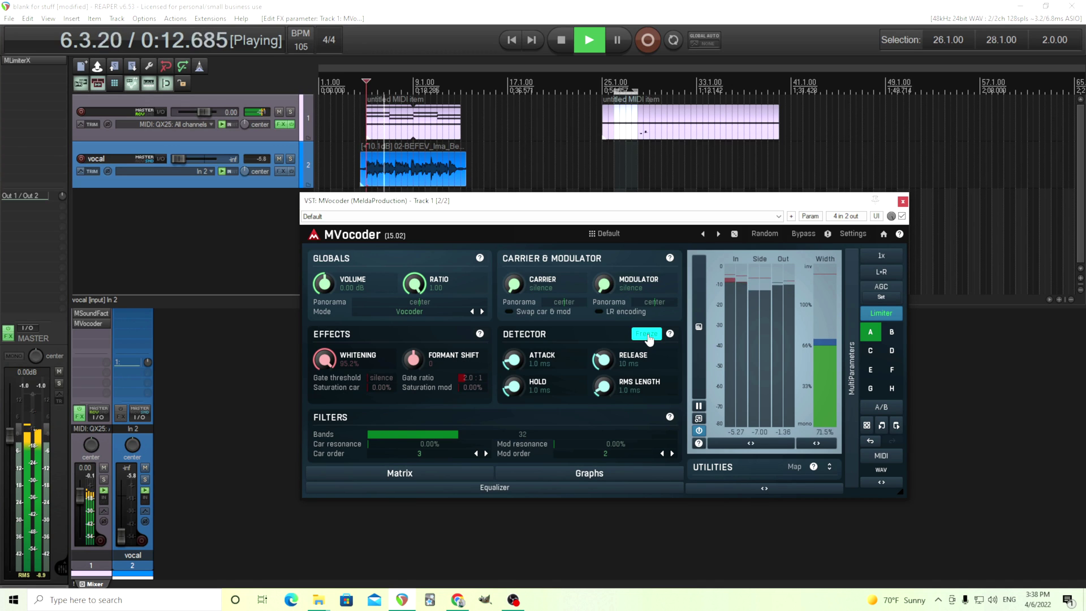
{"action": "left_click", "coordinate": [647, 334]}
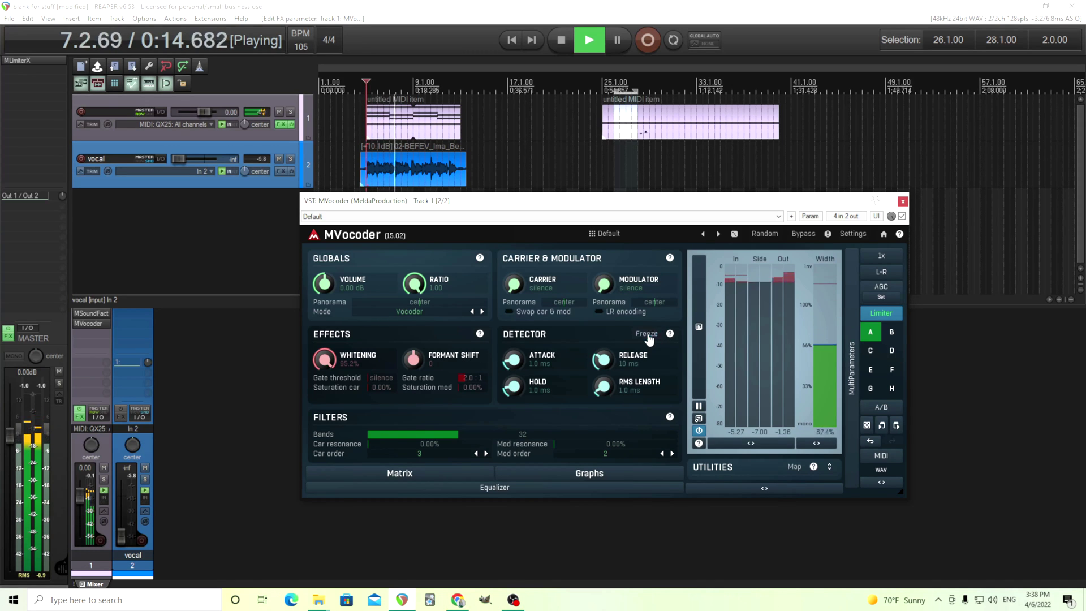
{"action": "left_click", "coordinate": [648, 335]}
{"action": "left_click", "coordinate": [647, 335]}
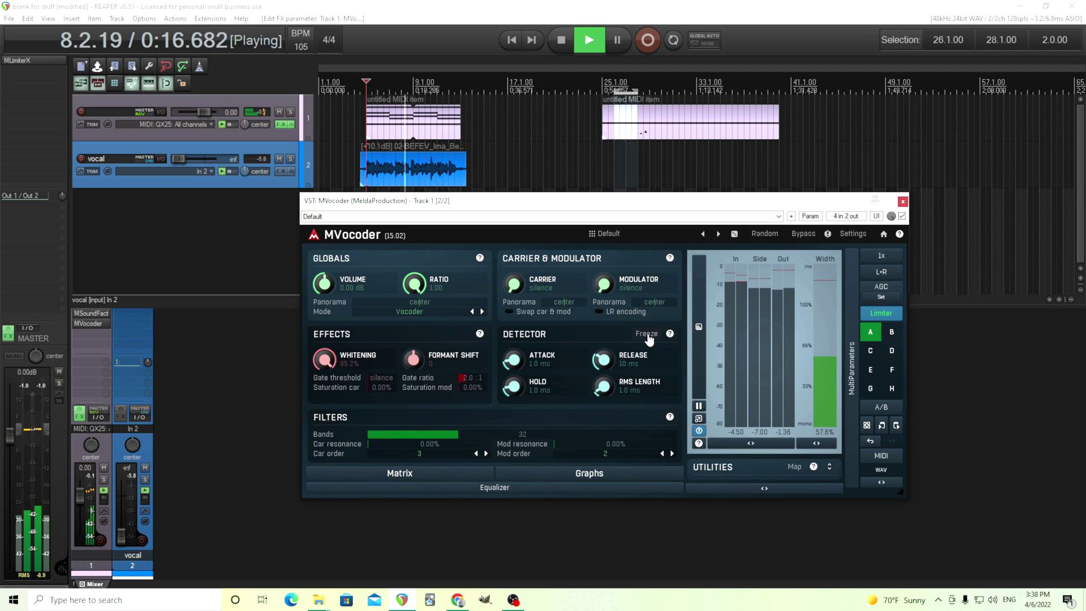
{"action": "left_click", "coordinate": [648, 336]}
{"action": "left_click", "coordinate": [648, 336]}
{"action": "left_click", "coordinate": [650, 336]}
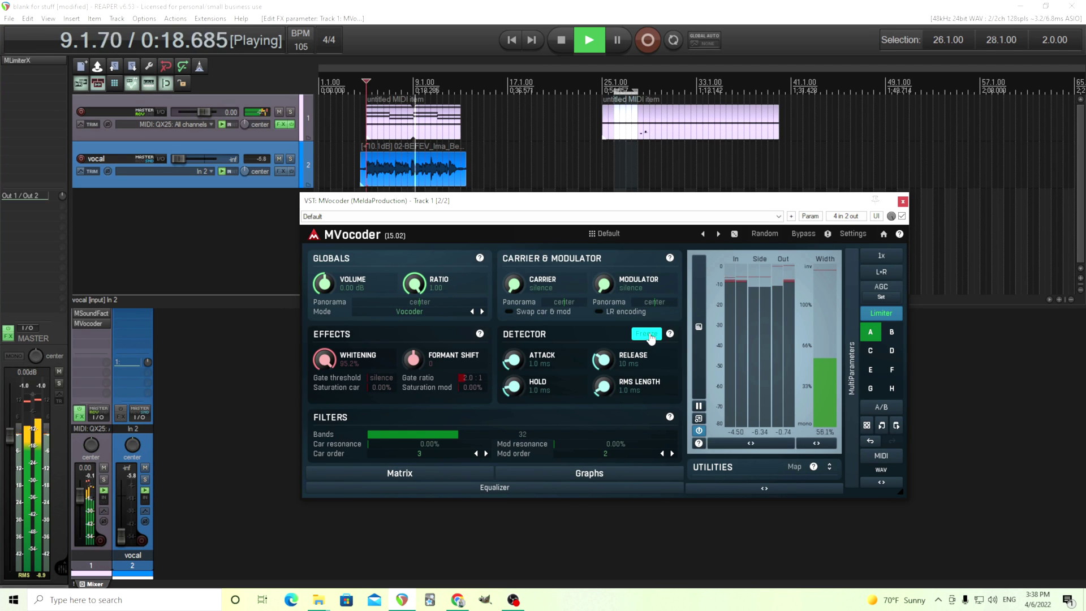
{"action": "left_click", "coordinate": [650, 337]}
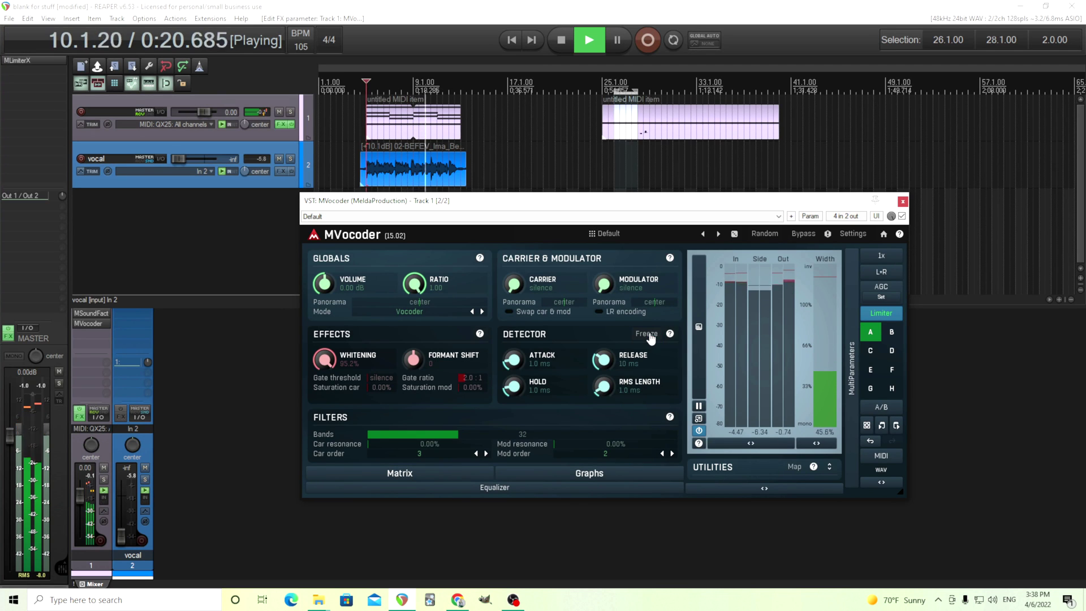
{"action": "left_click", "coordinate": [650, 338]}
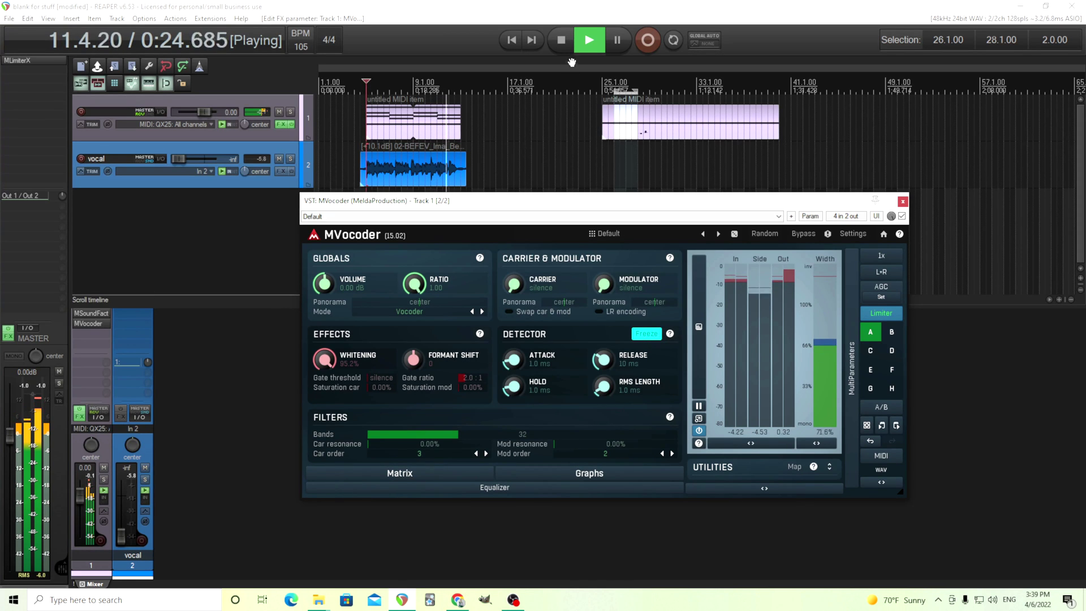
{"action": "left_click", "coordinate": [562, 40]}
{"action": "left_click", "coordinate": [654, 337]}
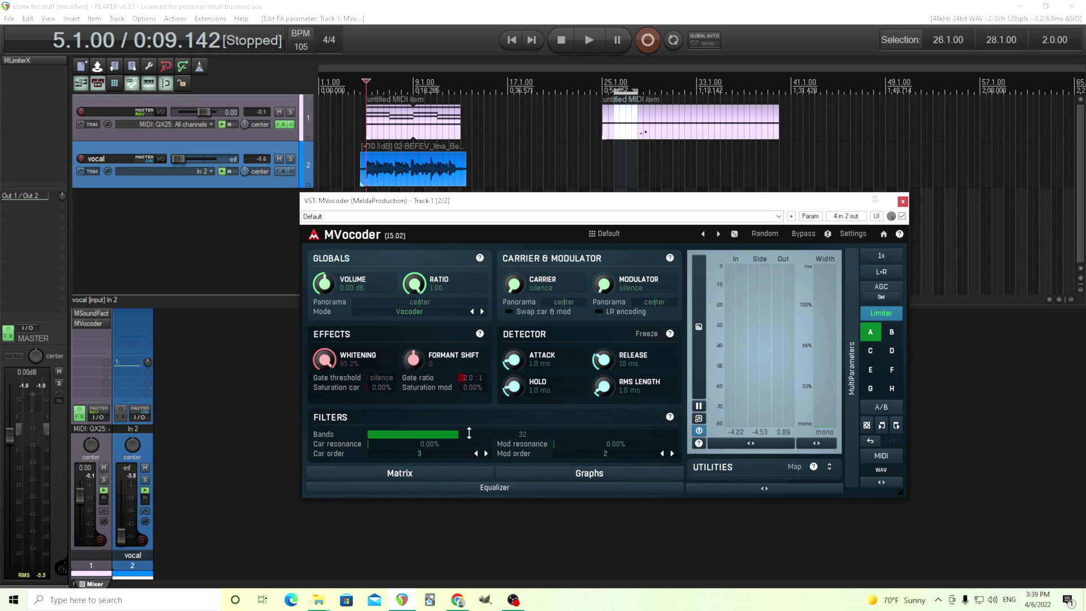
Try 11 filter bands, reset Bands to 32 and play a short passage for reference.
{"action": "scroll", "coordinate": [407, 434], "scroll_direction": "down", "scroll_amount": 9}
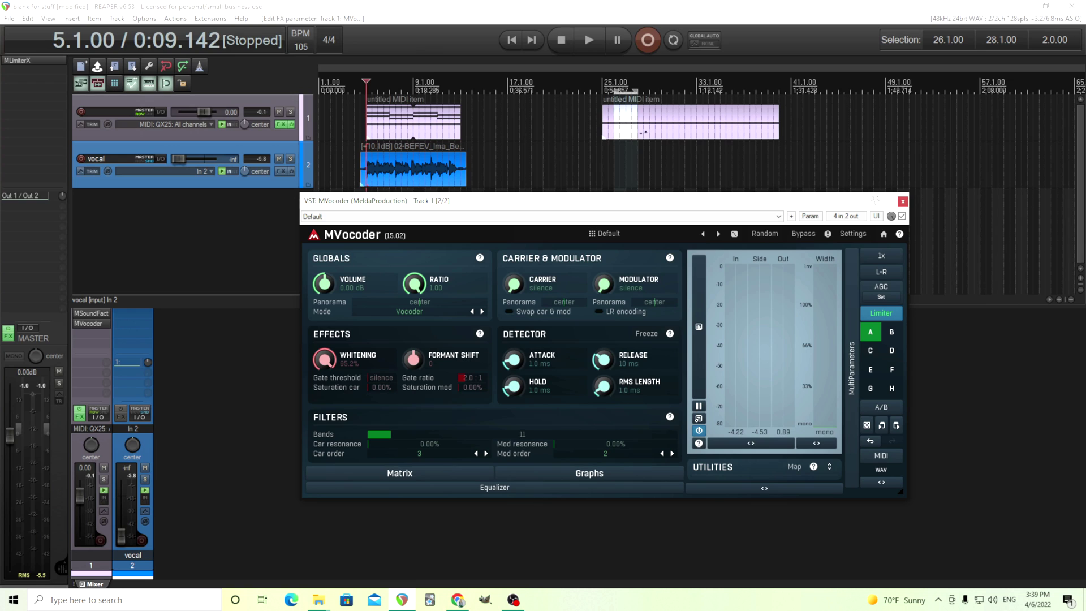
{"action": "double_click", "coordinate": [472, 429]}
{"action": "left_click", "coordinate": [587, 47]}
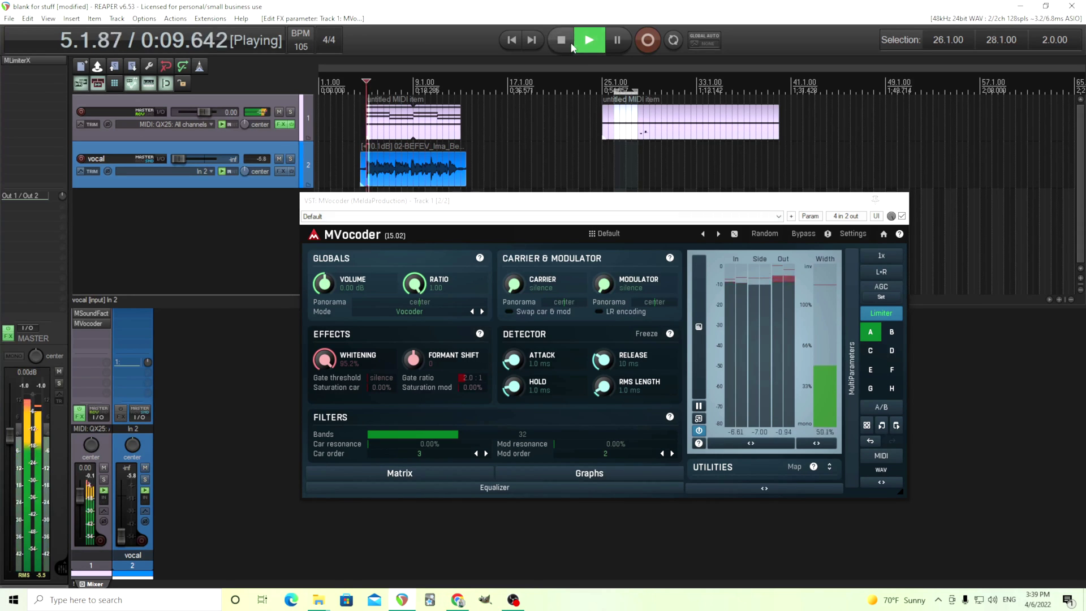
{"action": "left_click", "coordinate": [563, 41]}
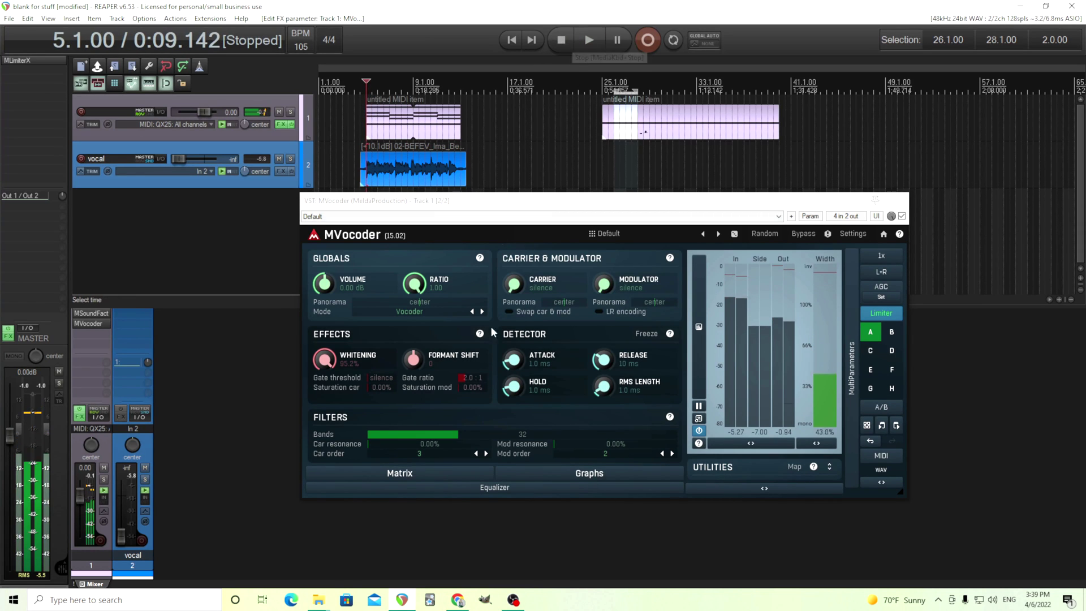
Audition 10 filter bands with a detector Release of 89 ms, resetting Release to 10 ms and Bands to 32.
{"action": "double_click", "coordinate": [460, 430]}
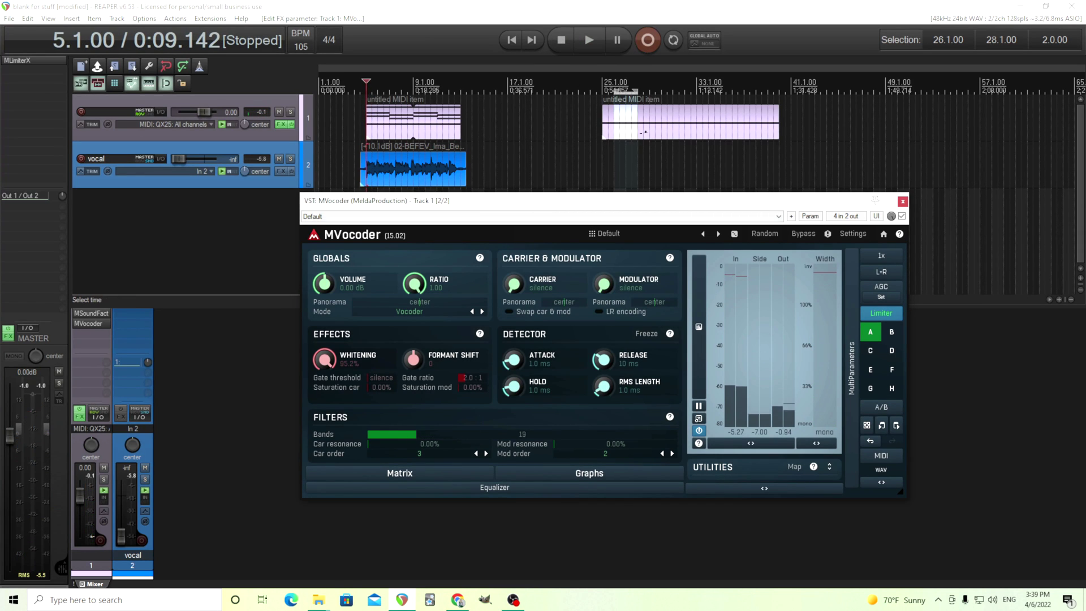
{"action": "left_click", "coordinate": [592, 48]}
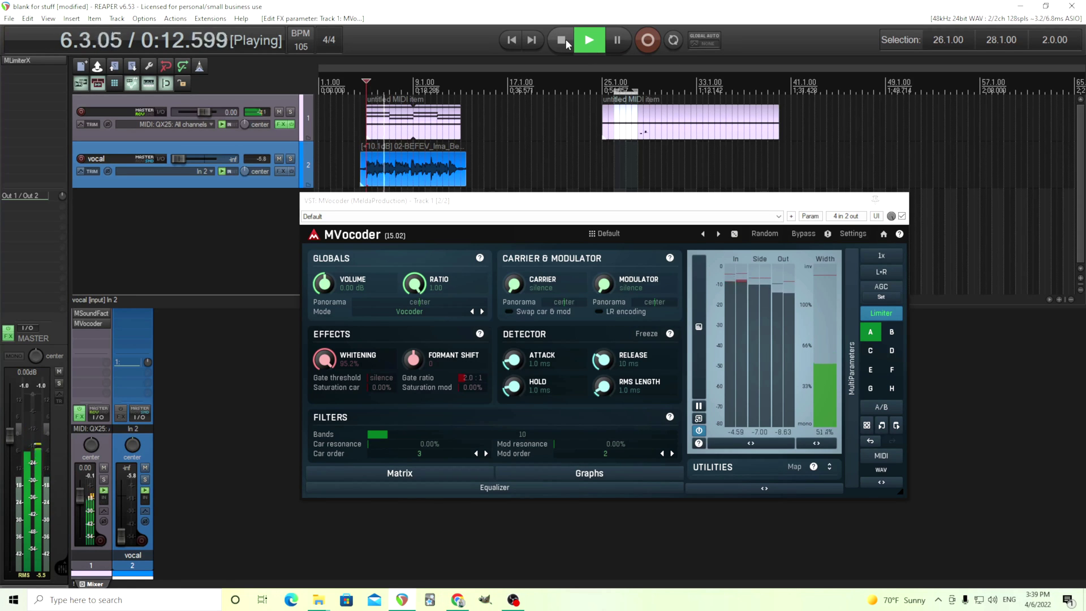
{"action": "left_click_drag", "start_coordinate": [603, 358], "coordinate": [603, 342]}
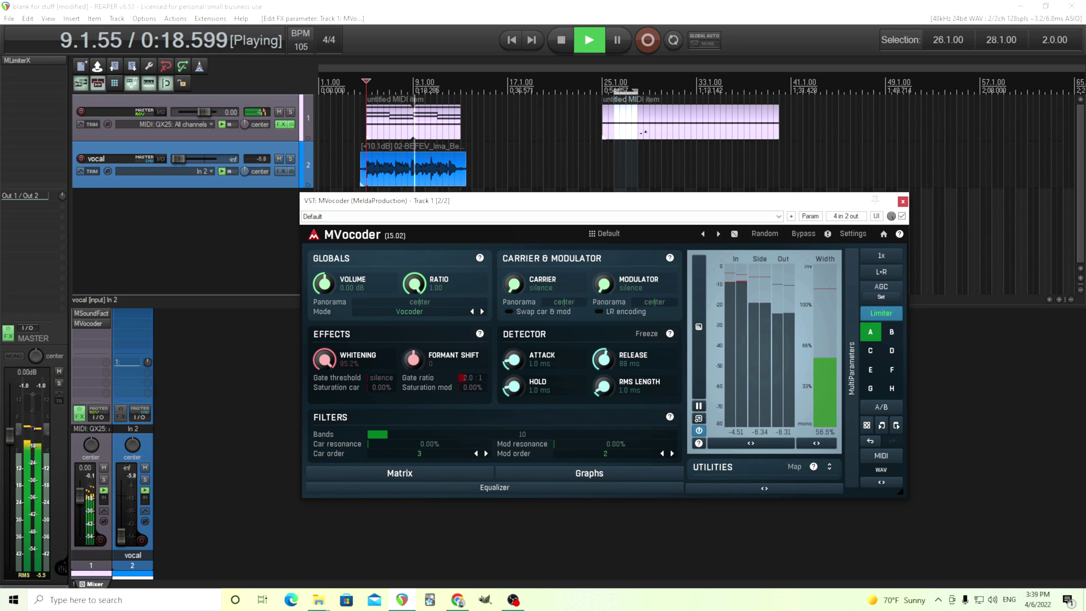
{"action": "key", "text": "space"}
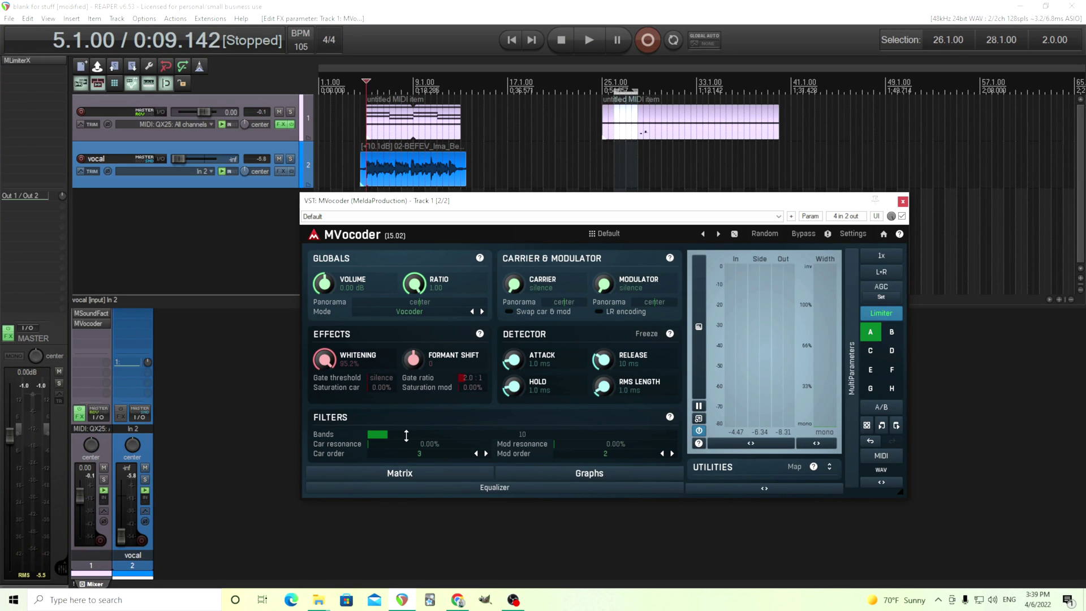
{"action": "left_click_drag", "start_coordinate": [404, 436], "coordinate": [407, 443]}
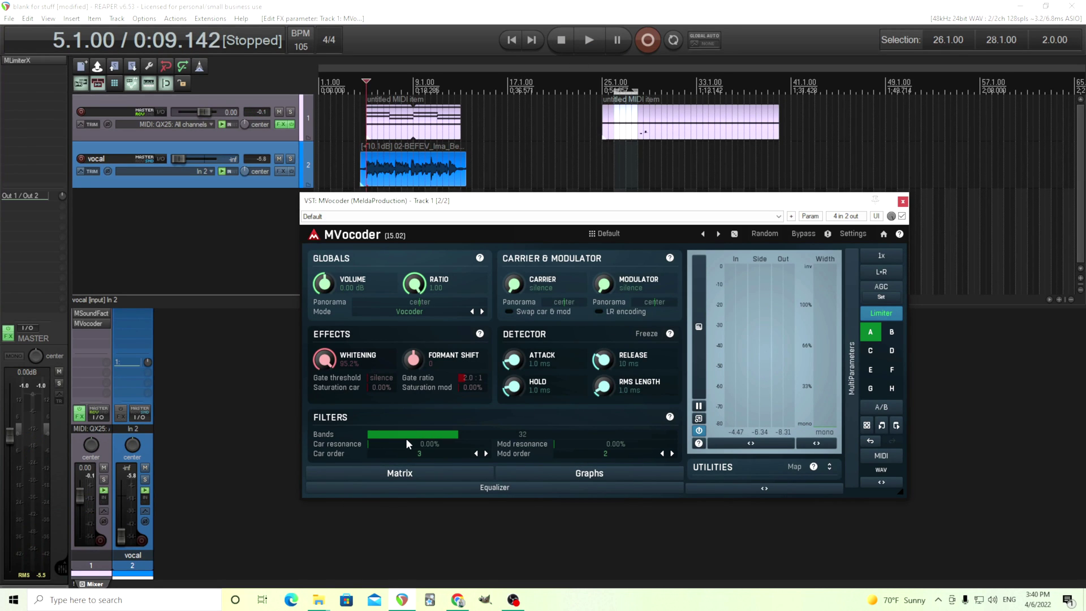
Raise Bands to 93 and audition the playback, lowering MVocoder's volume to -1.15 dB.
{"action": "left_click_drag", "start_coordinate": [479, 433], "coordinate": [480, 407]}
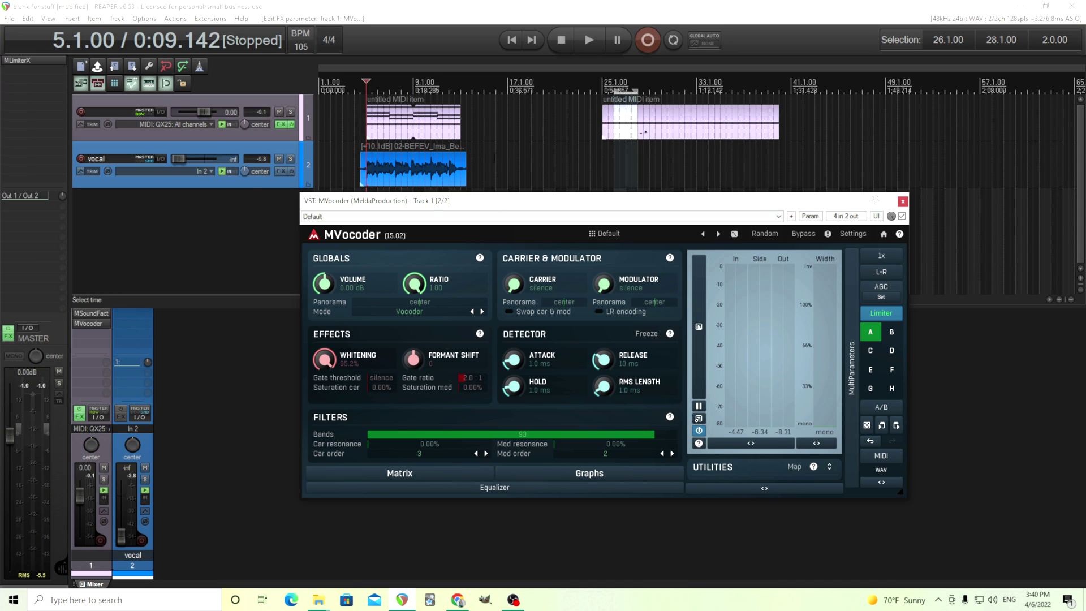
{"action": "left_click", "coordinate": [584, 43]}
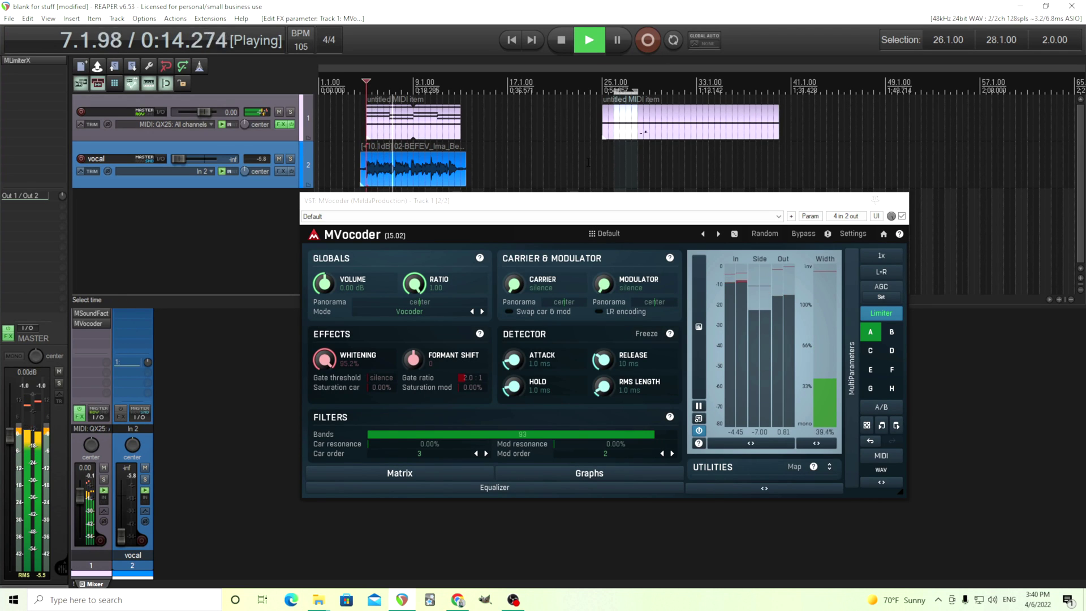
{"action": "left_click", "coordinate": [560, 45]}
{"action": "left_click", "coordinate": [782, 435]}
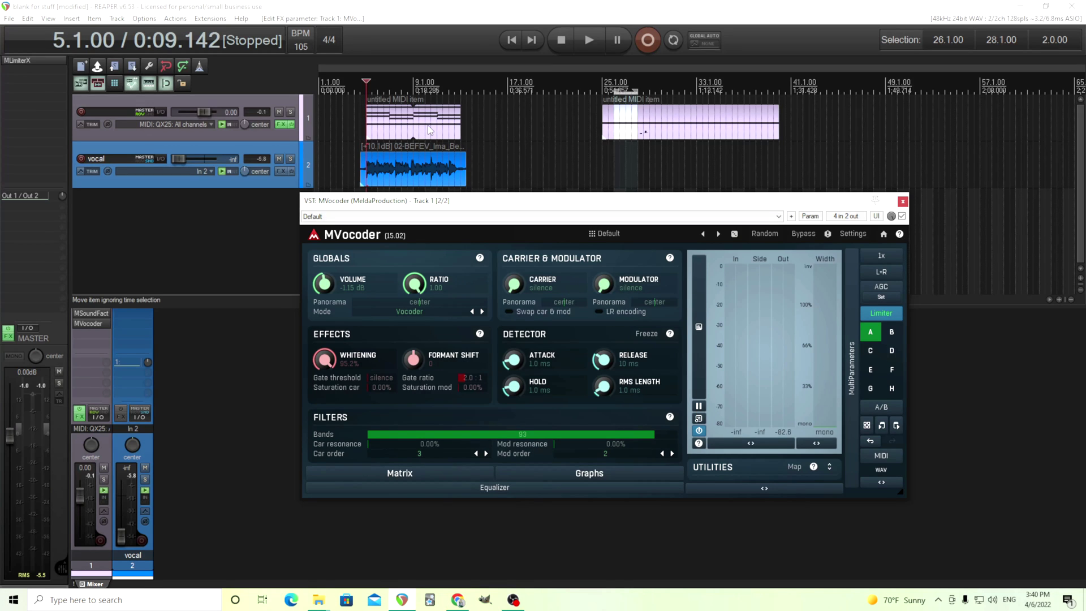
Move Bands through its range, including 100, 4, 36 and 16, and return it to 32.
{"action": "double_click", "coordinate": [606, 434]}
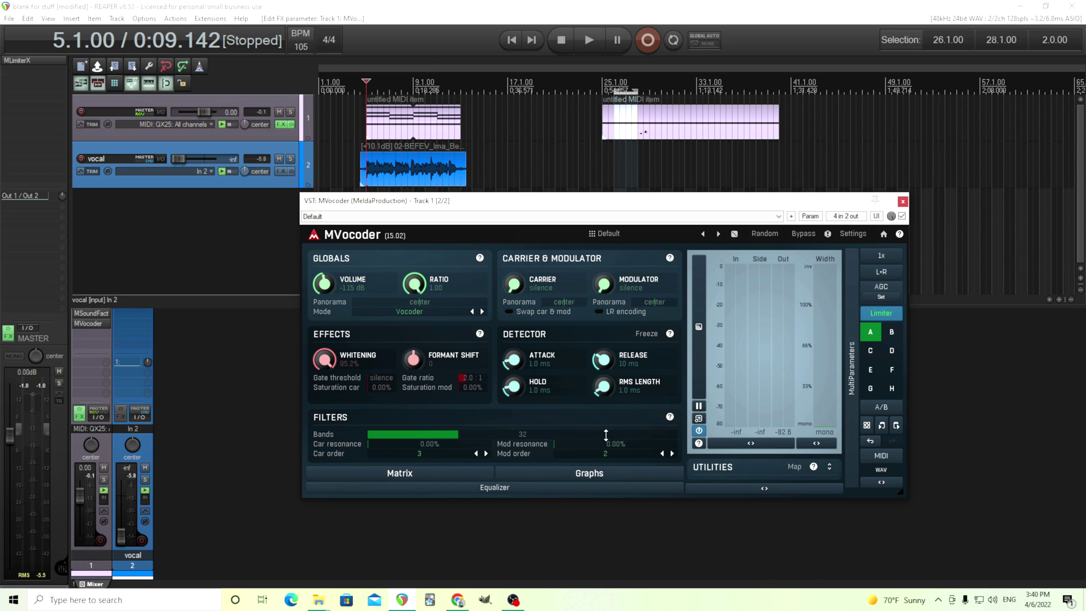
{"action": "left_click_drag", "start_coordinate": [606, 434], "coordinate": [606, 390]}
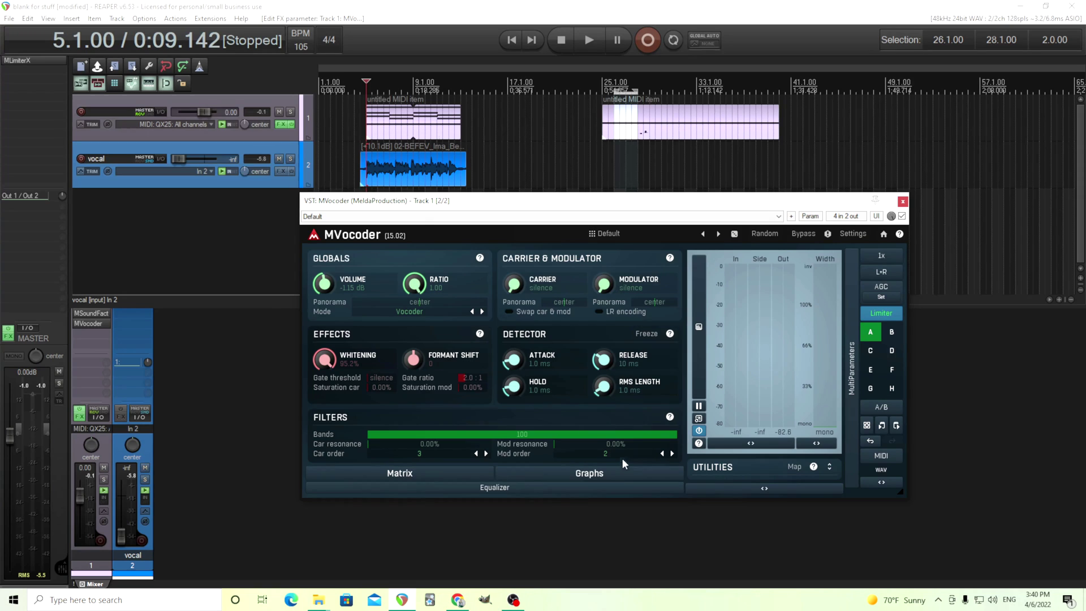
{"action": "left_click_drag", "start_coordinate": [622, 434], "coordinate": [623, 509]}
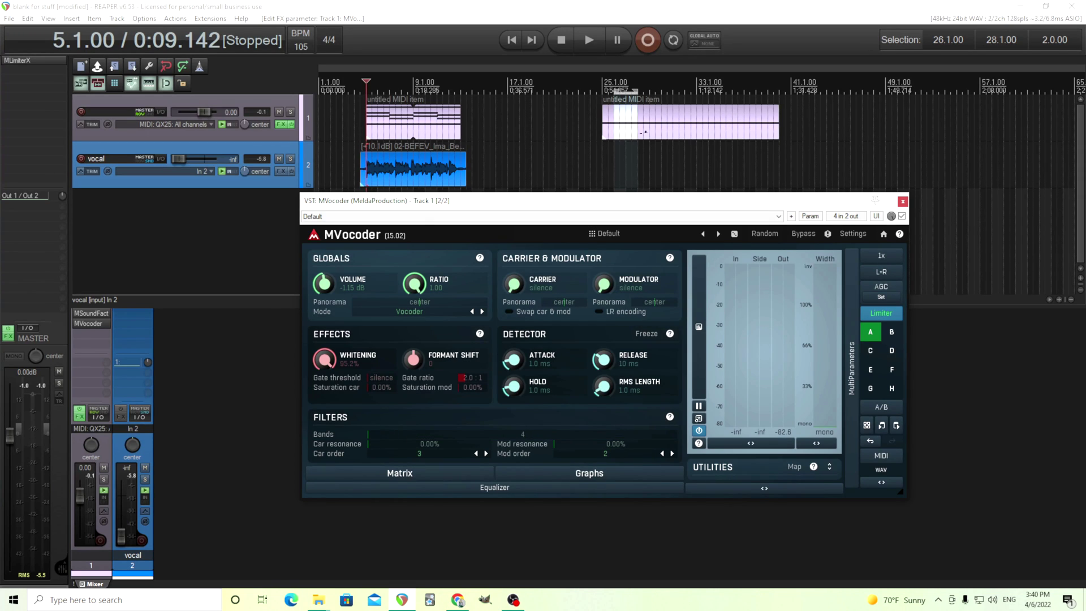
{"action": "double_click", "coordinate": [621, 433]}
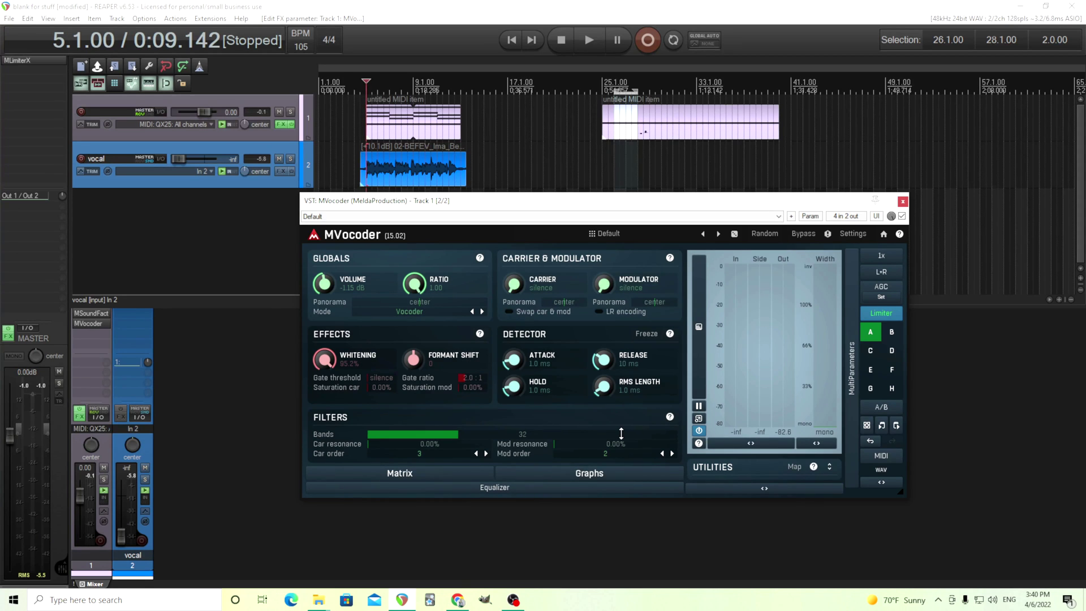
{"action": "left_click_drag", "start_coordinate": [621, 433], "coordinate": [621, 387]}
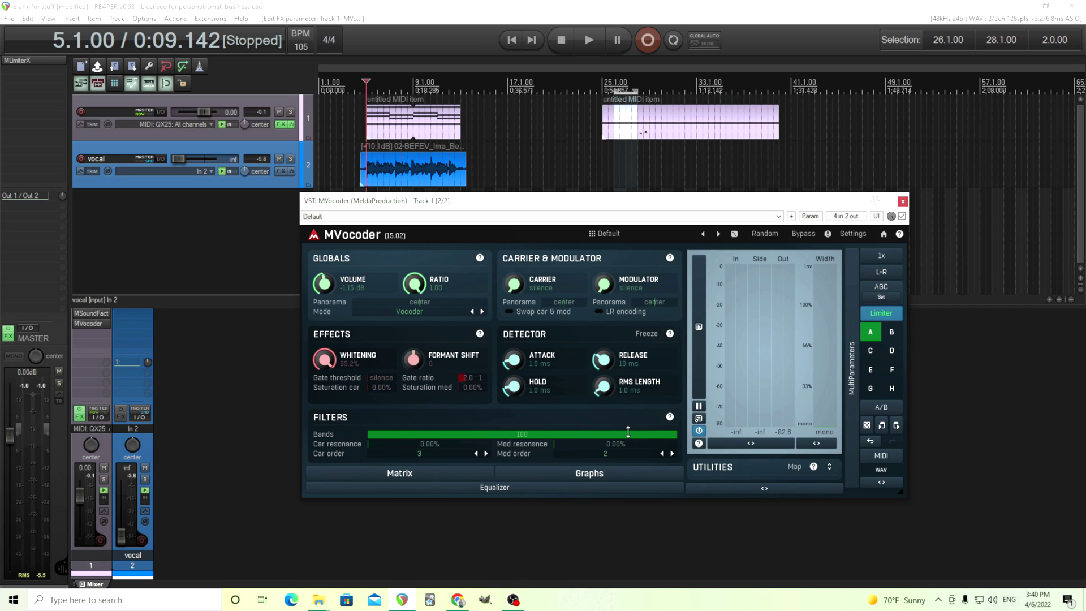
{"action": "left_click_drag", "start_coordinate": [627, 432], "coordinate": [628, 473]}
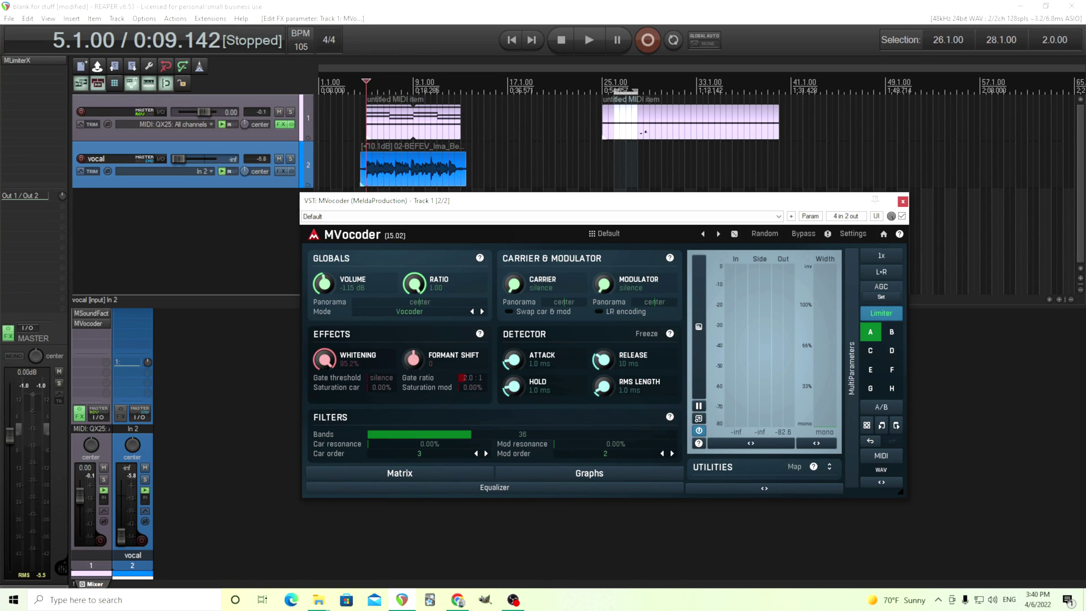
{"action": "left_click_drag", "start_coordinate": [628, 432], "coordinate": [627, 453]}
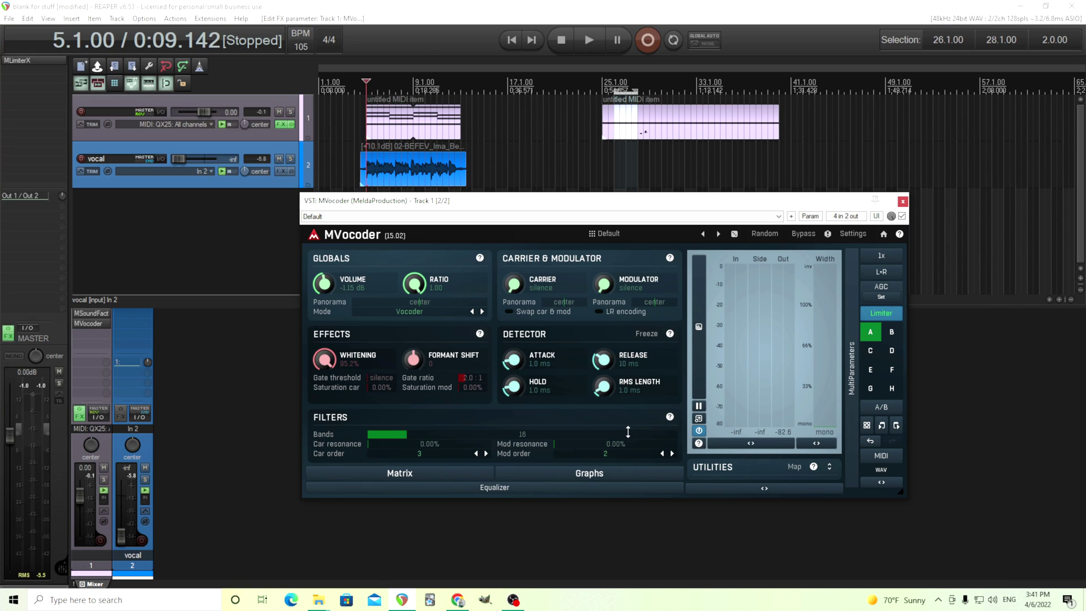
{"action": "scroll", "coordinate": [627, 431], "scroll_direction": "up", "scroll_amount": 5}
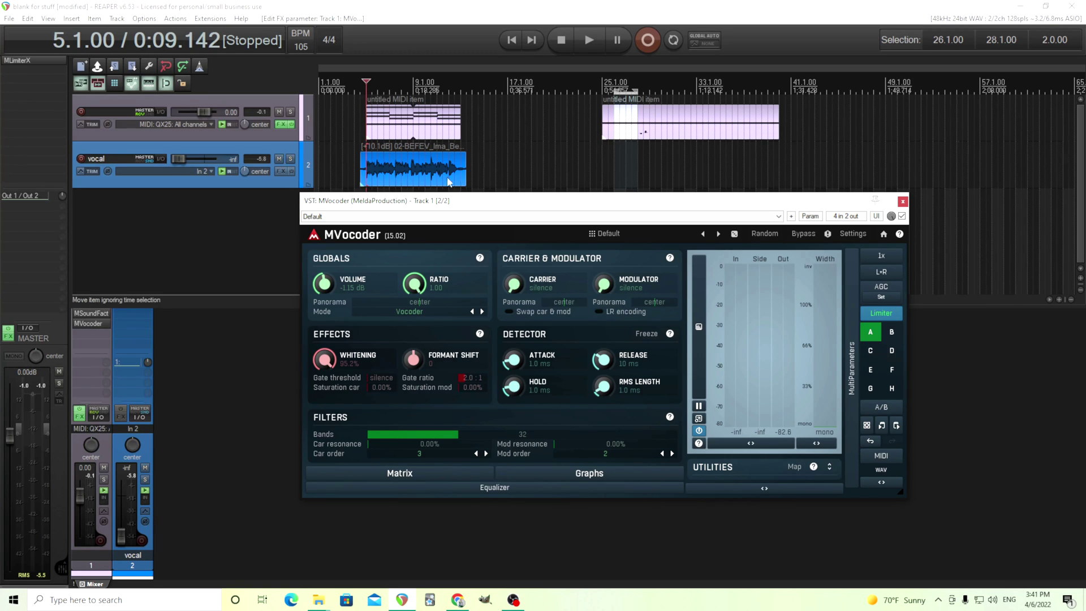
Bypass MVocoder on track 1 and switch MSoundFactory to slot B with the FM growl bass instrument.
{"action": "left_click", "coordinate": [603, 86]}
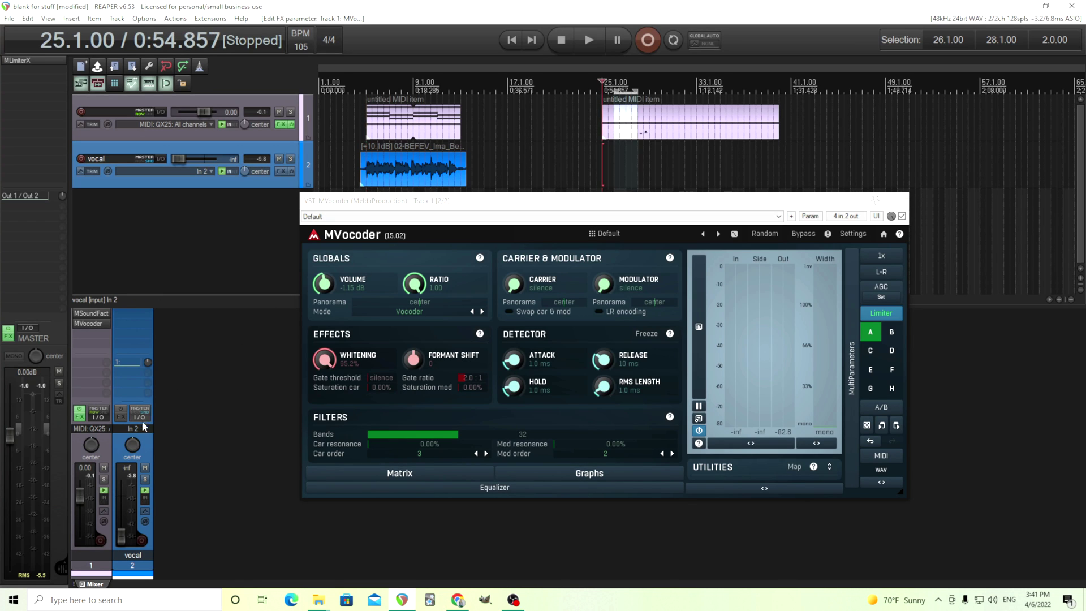
{"action": "left_click", "coordinate": [92, 326], "text": "shift"}
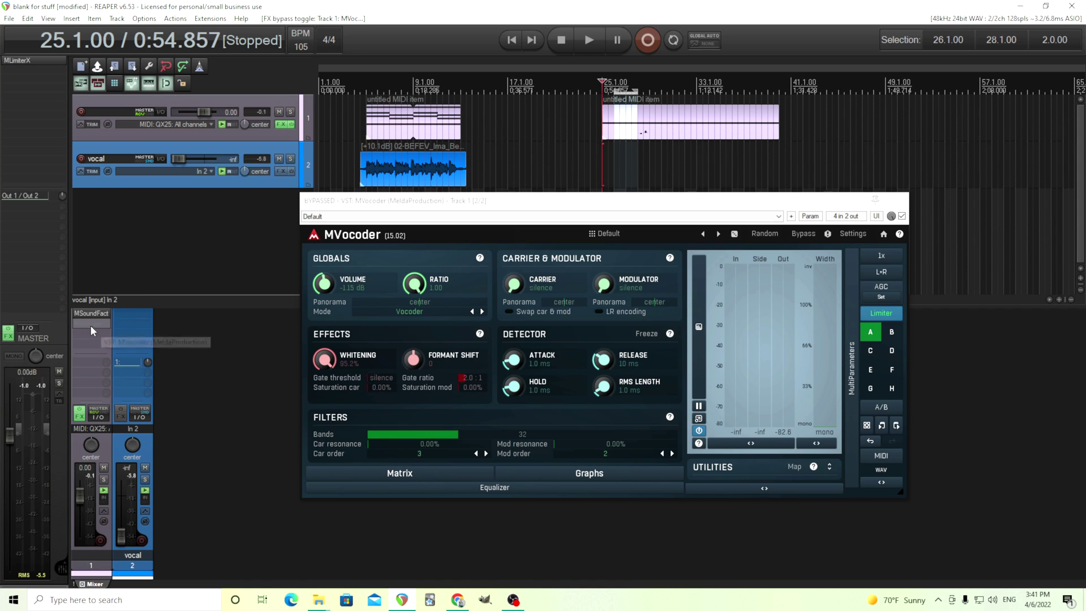
{"action": "left_click", "coordinate": [91, 313]}
{"action": "left_click", "coordinate": [963, 212]}
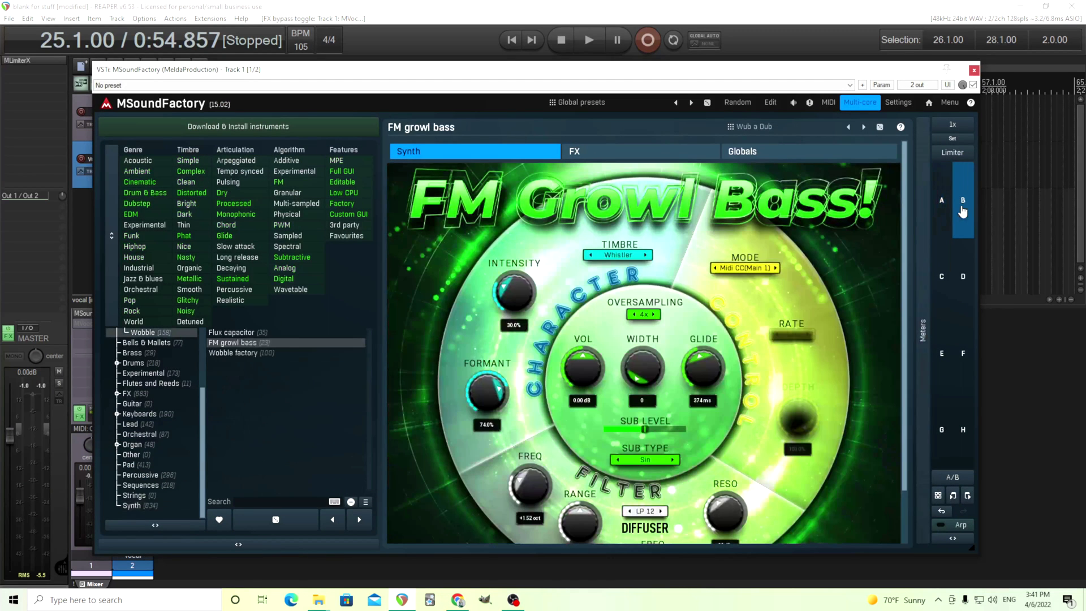
{"action": "left_click", "coordinate": [973, 71]}
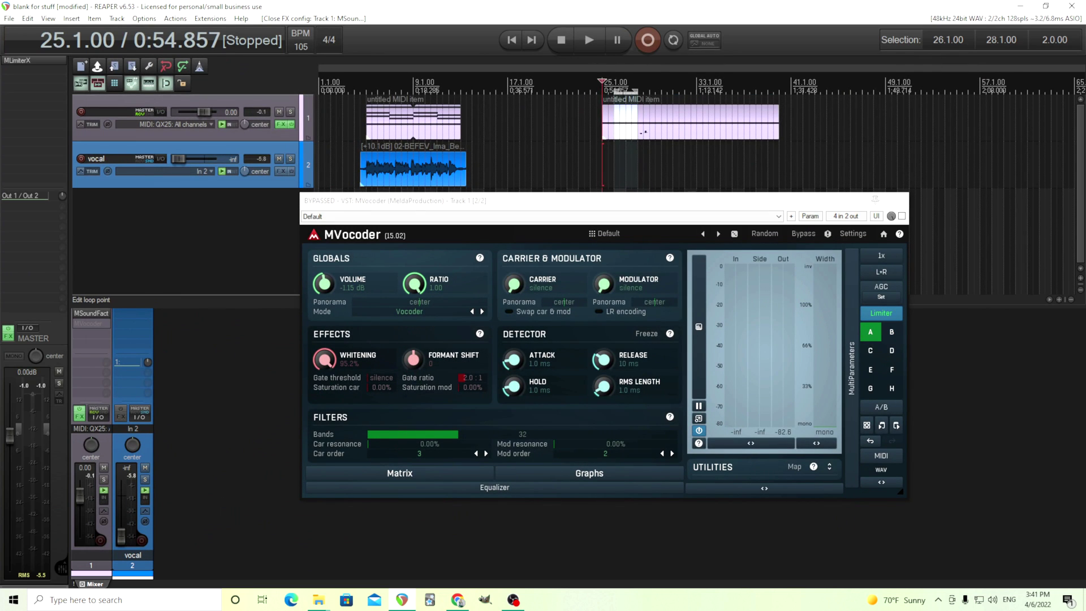
Audition the FM growl bass on track 1 from bar 27 with MVocoder bypassed.
{"action": "left_click", "coordinate": [626, 85]}
{"action": "left_click", "coordinate": [593, 40]}
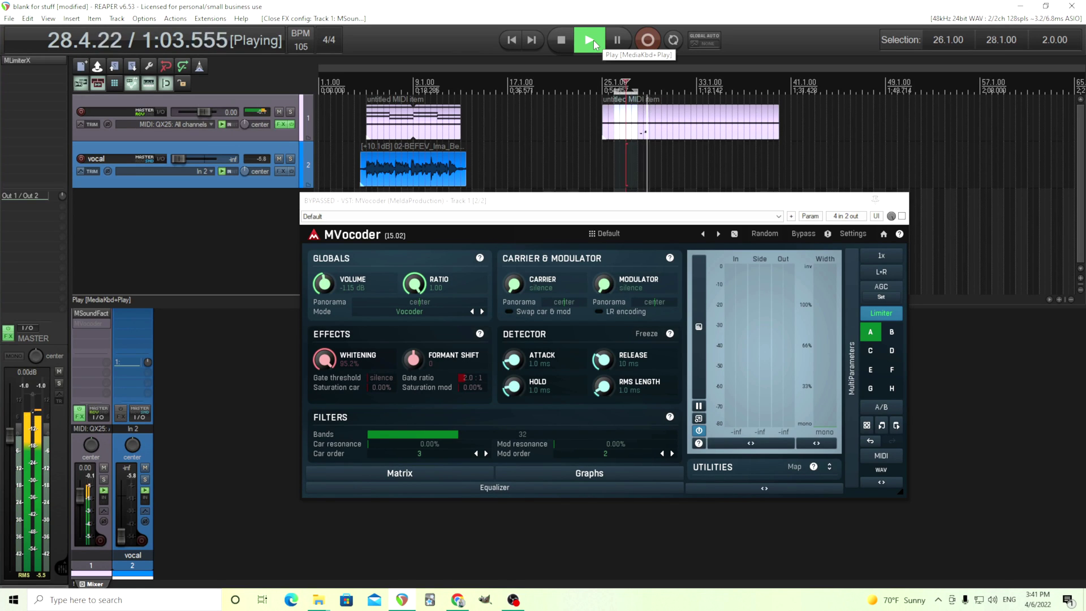
{"action": "left_click", "coordinate": [565, 39]}
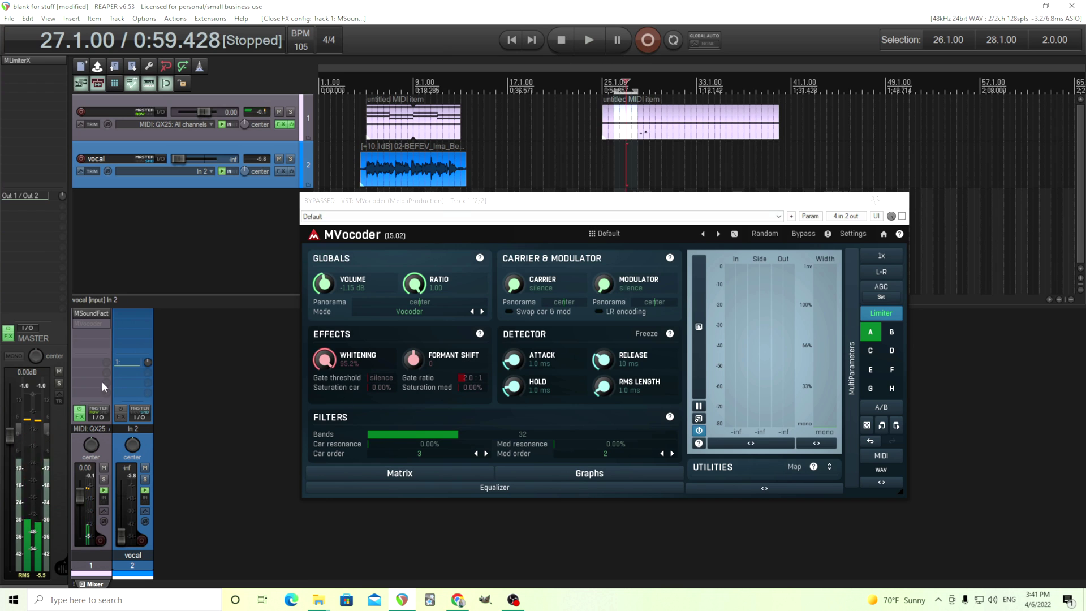
Re-enable MVocoder and move the vocal item to start at 26.1.00, placing the edit cursor at 26.3.00.
{"action": "left_click", "coordinate": [90, 325], "text": "shift"}
{"action": "left_click_drag", "start_coordinate": [426, 180], "coordinate": [680, 180]}
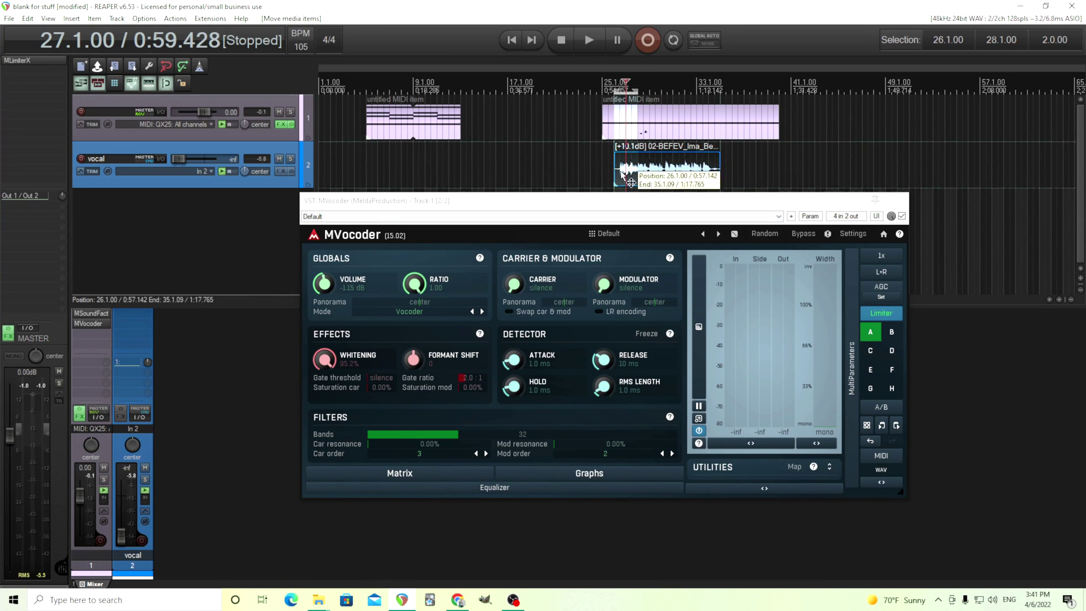
{"action": "left_click", "coordinate": [620, 170]}
Adjust MVocoder's Whitening, set its Volume to -1.45 dB, and audition the vocoded bass from 26.3.00.
{"action": "left_click_drag", "start_coordinate": [330, 369], "coordinate": [325, 362]}
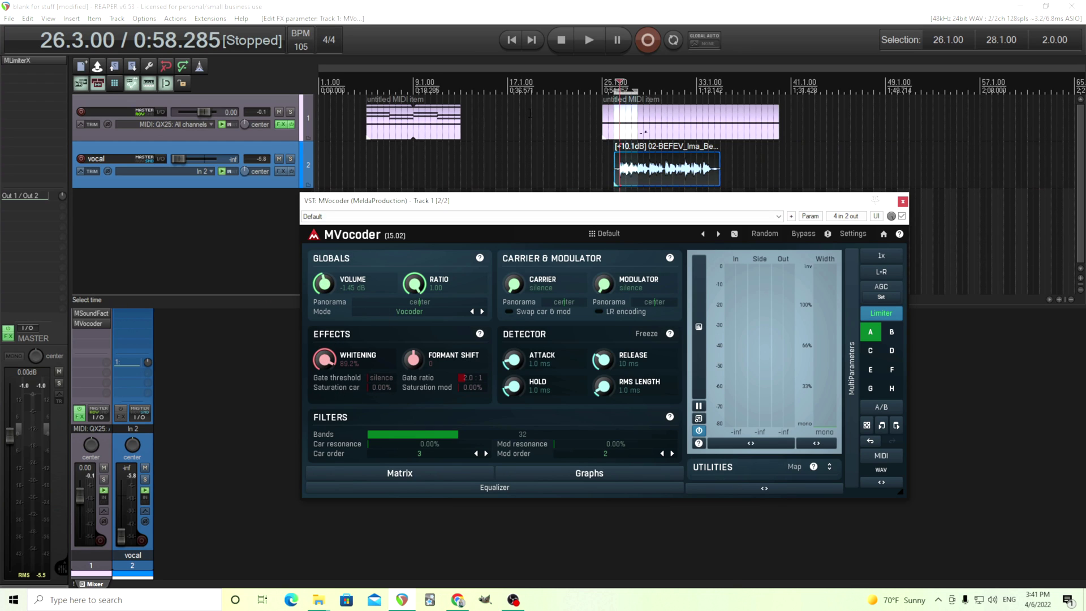
{"action": "left_click", "coordinate": [582, 39]}
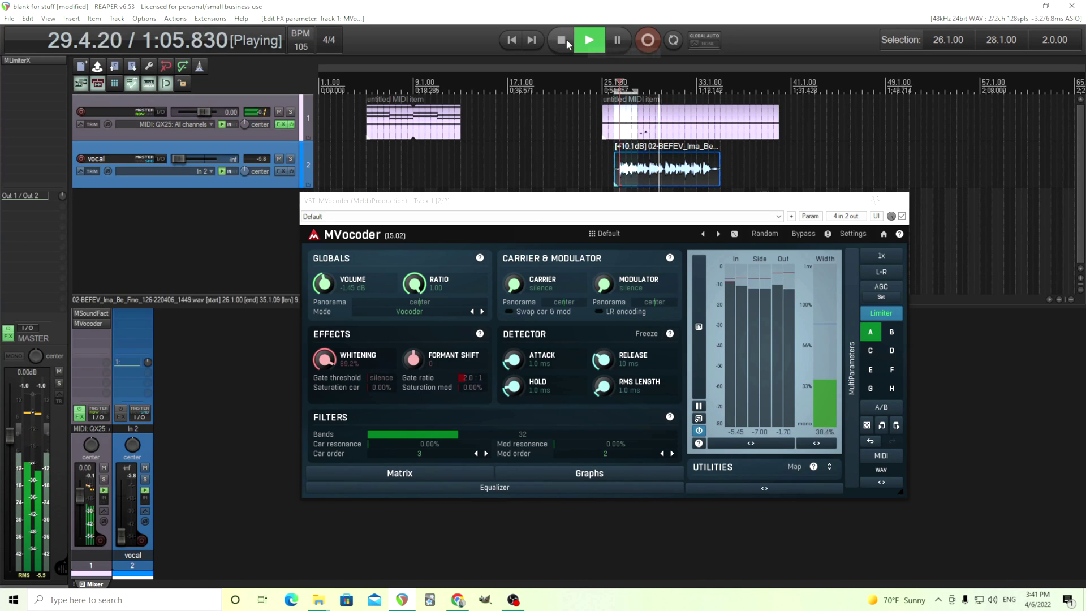
{"action": "left_click", "coordinate": [562, 40]}
Set MVocoder's filter Bands to 10 and audition the vocoded bass.
{"action": "left_click_drag", "start_coordinate": [473, 446], "coordinate": [419, 445]}
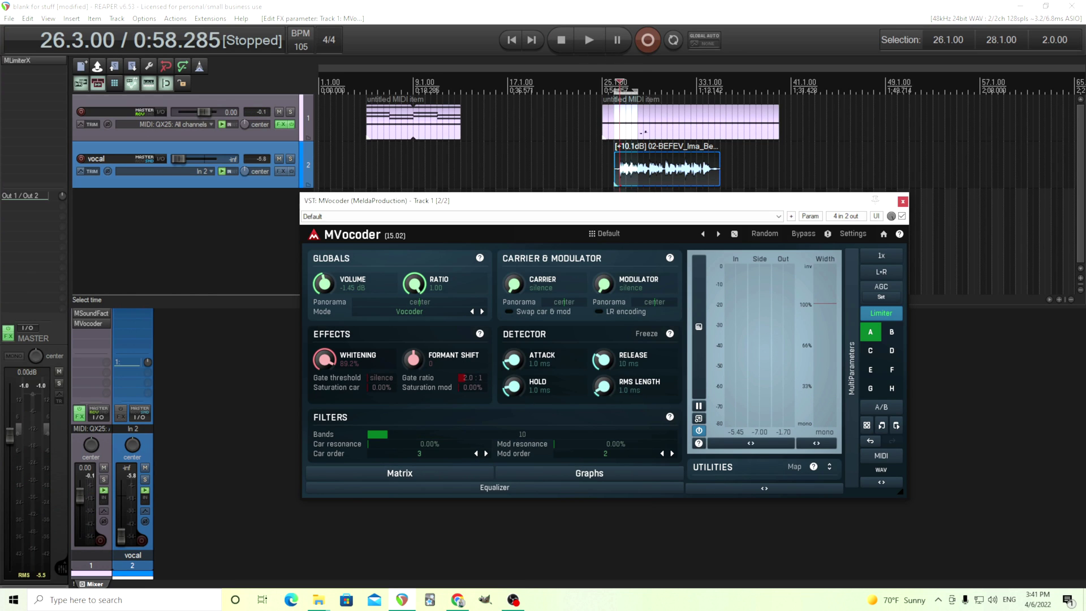
{"action": "left_click", "coordinate": [588, 38]}
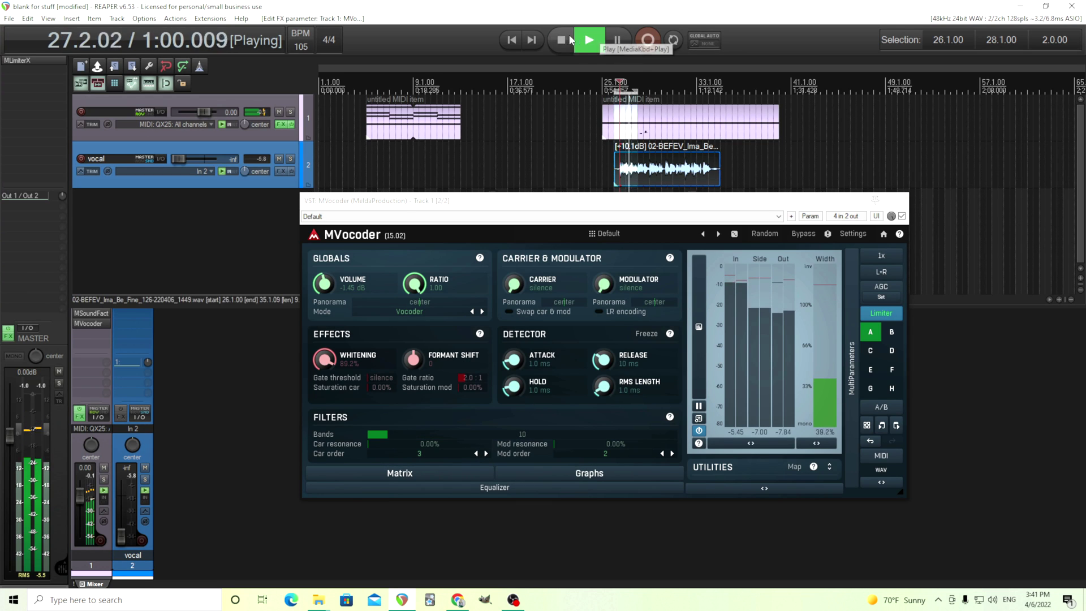
{"action": "left_click", "coordinate": [563, 39]}
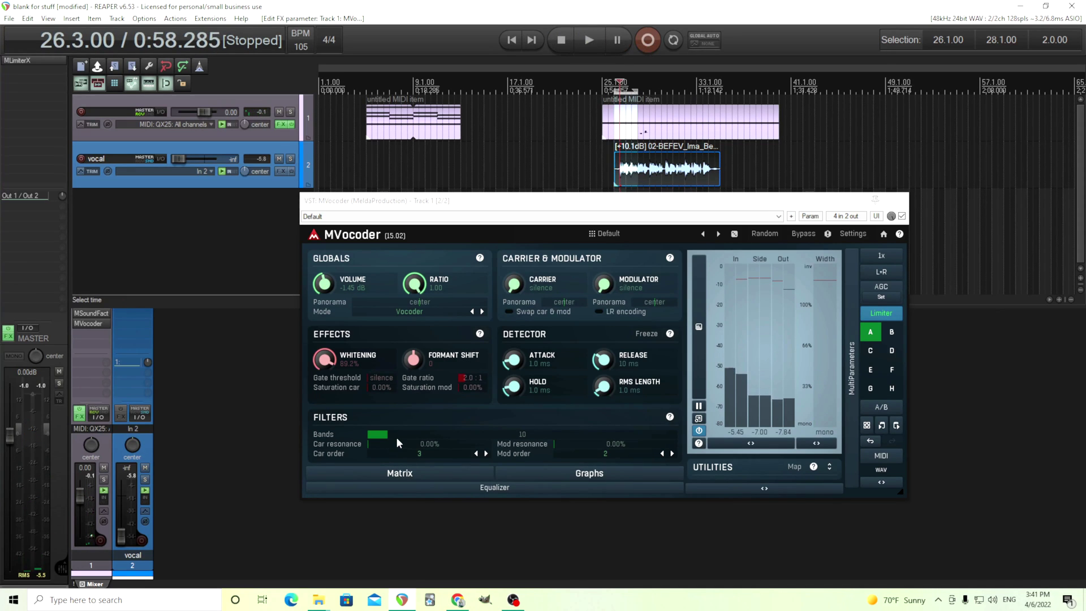
Raise filter Bands to 97 and play back, reducing Bands to 62 during playback.
{"action": "left_click_drag", "start_coordinate": [395, 435], "coordinate": [454, 317]}
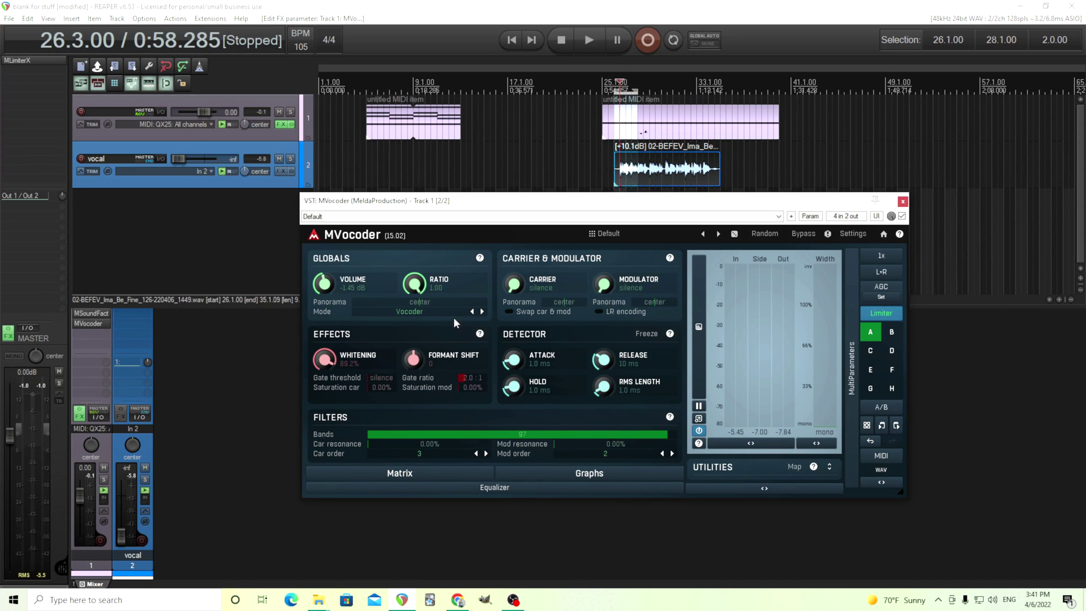
{"action": "left_click", "coordinate": [588, 40]}
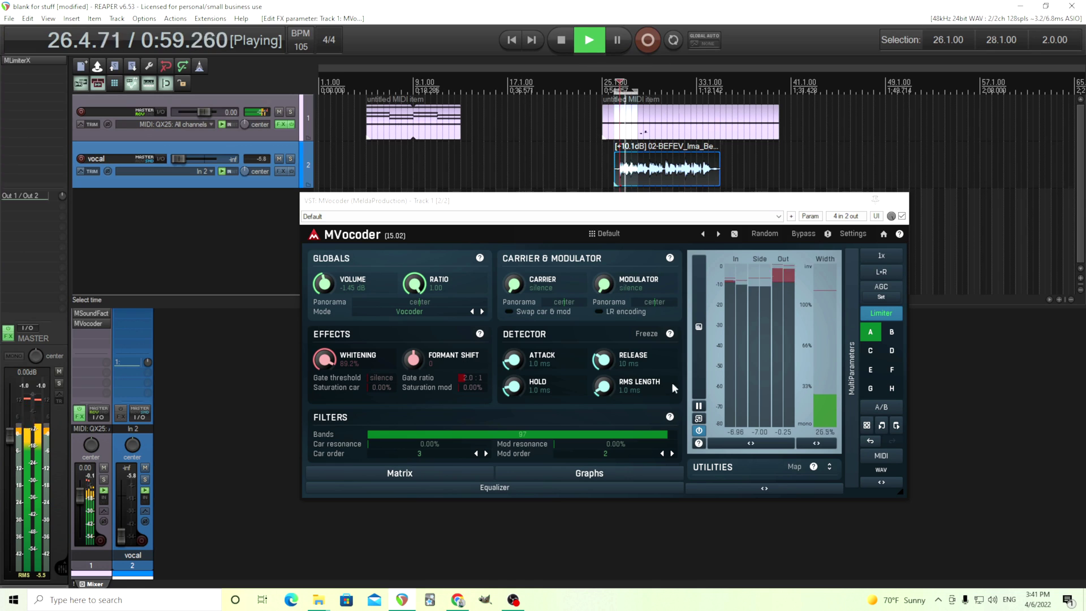
{"action": "left_click_drag", "start_coordinate": [661, 436], "coordinate": [656, 432]}
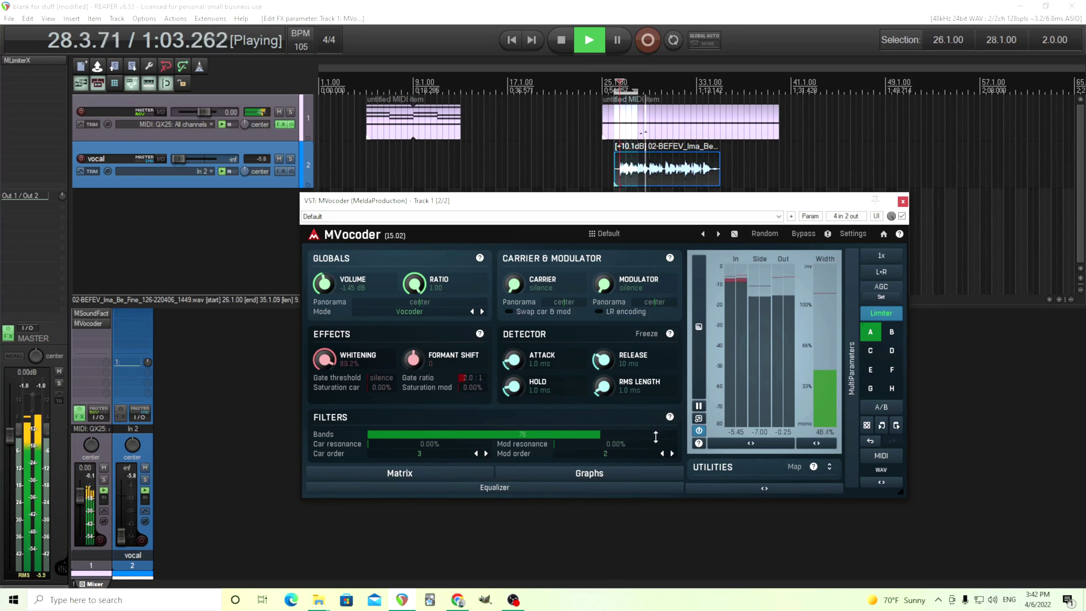
{"action": "scroll", "coordinate": [656, 437], "scroll_direction": "down", "scroll_amount": 5}
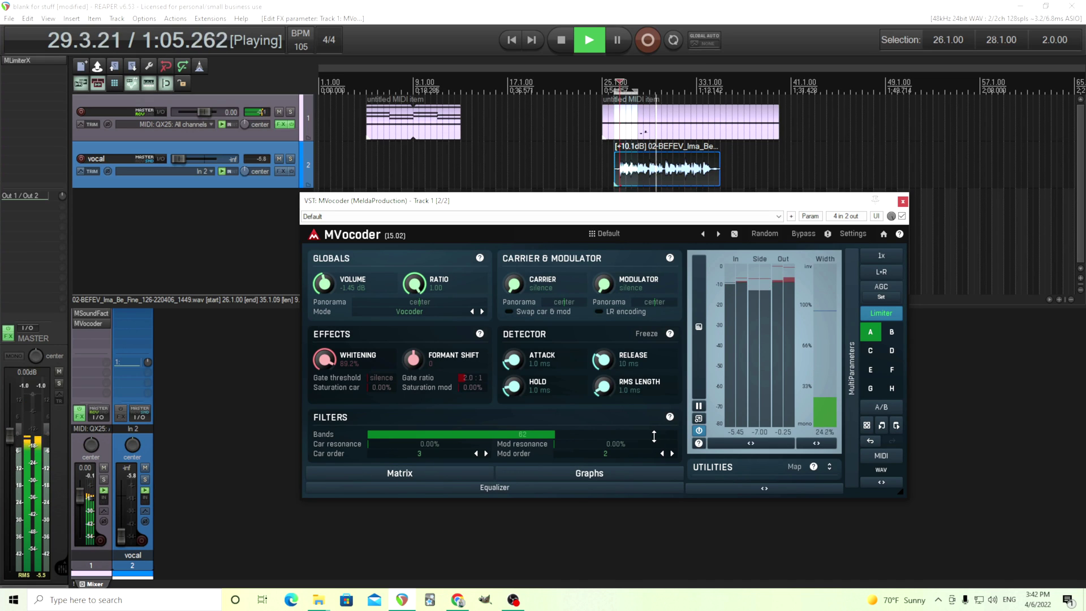
{"action": "left_click", "coordinate": [561, 41]}
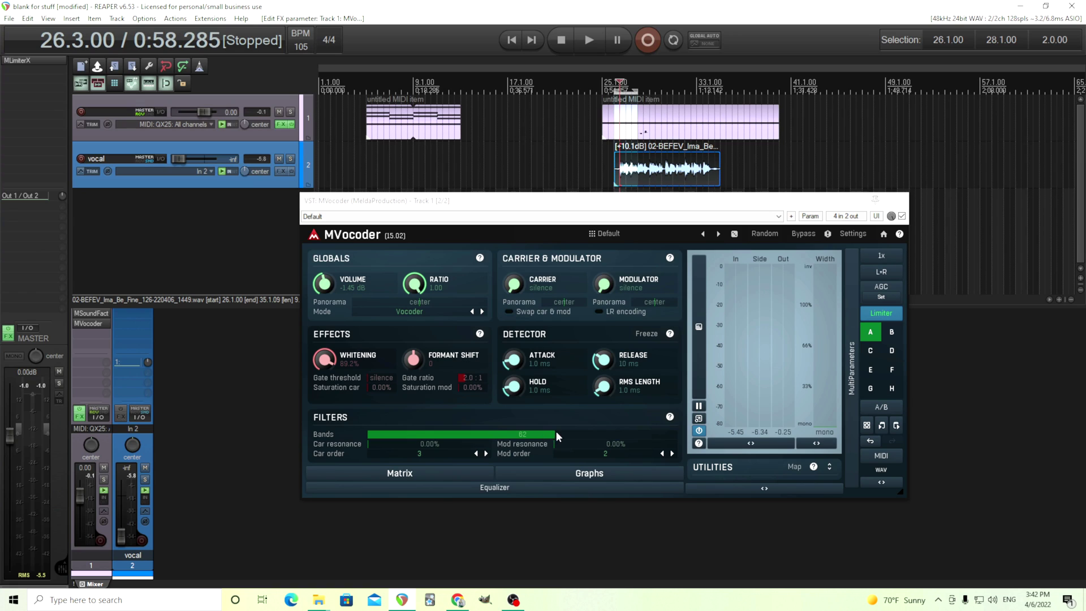
Set filter Bands to 52 and audition the playback while raising Formant shift to +11.42.
{"action": "left_click_drag", "start_coordinate": [556, 432], "coordinate": [518, 432]}
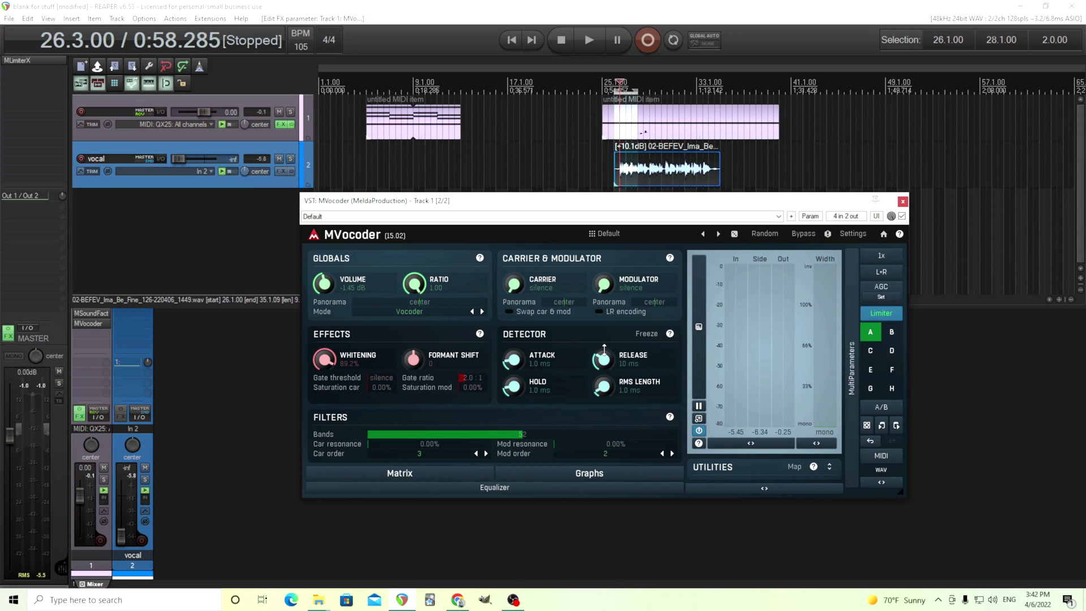
{"action": "mouse_move", "coordinate": [601, 359]}
{"action": "left_mouse_down"}
{"action": "mouse_move", "coordinate": [601, 343]}
{"action": "mouse_move", "coordinate": [602, 376]}
{"action": "left_mouse_up"}
{"action": "left_click", "coordinate": [596, 43]}
{"action": "left_click_drag", "start_coordinate": [418, 352], "coordinate": [419, 337]}
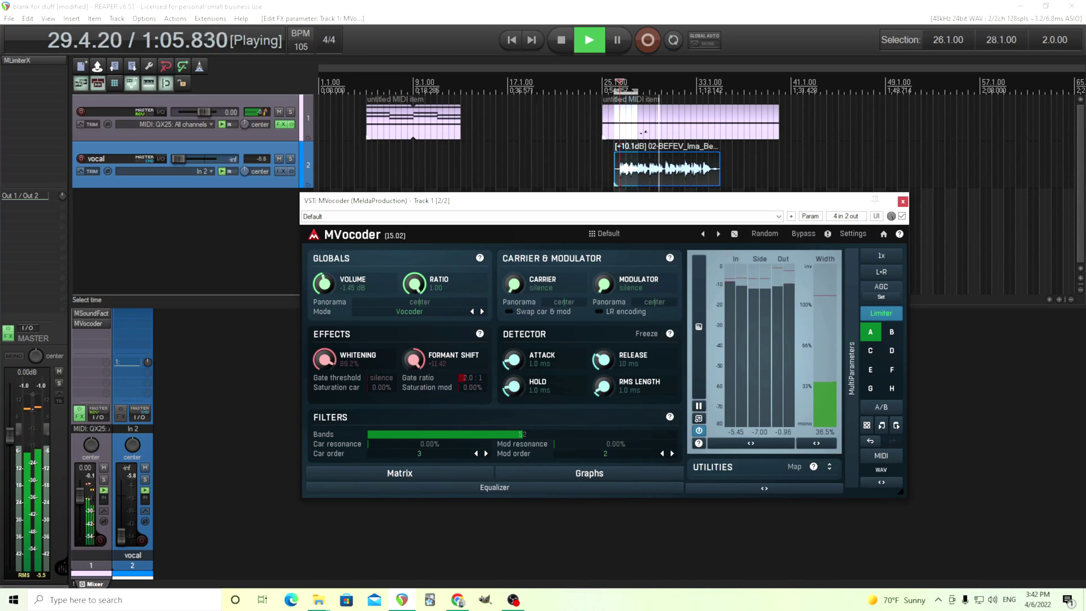
{"action": "left_click", "coordinate": [559, 40]}
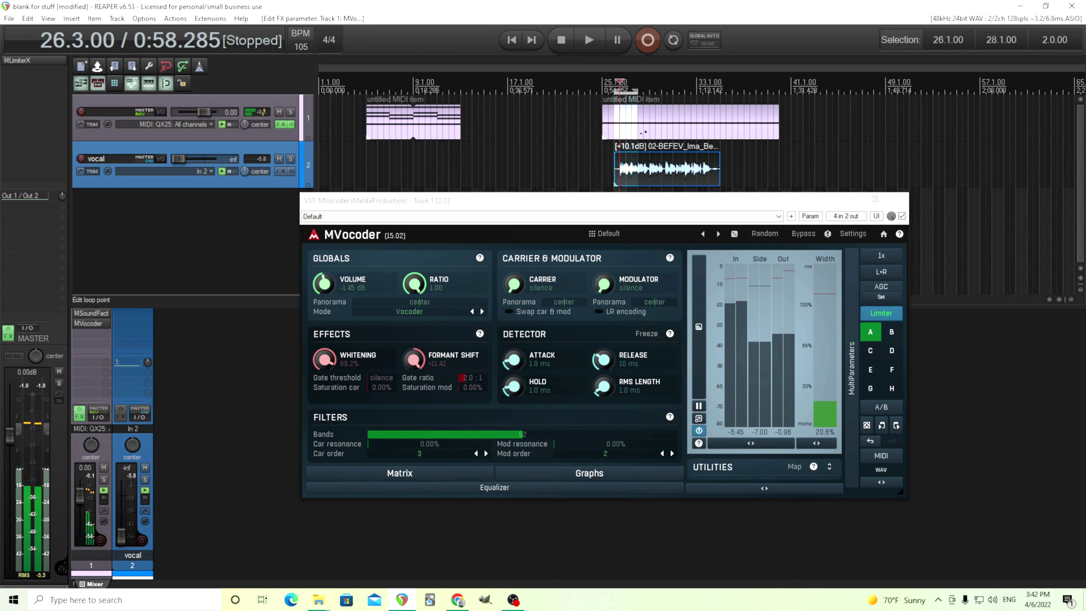
Reset Formant shift, then play back while setting detector Release to 61 ms and Formant shift to -12.00.
{"action": "double_click", "coordinate": [413, 363]}
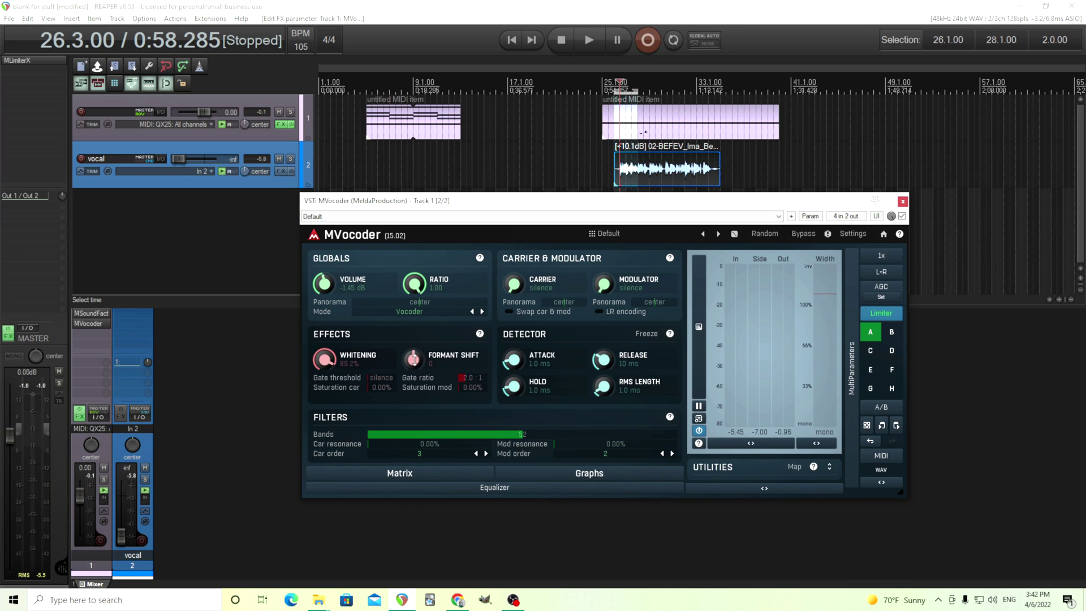
{"action": "left_click", "coordinate": [592, 41]}
{"action": "left_click", "coordinate": [591, 41]}
{"action": "left_click_drag", "start_coordinate": [414, 359], "coordinate": [413, 396]}
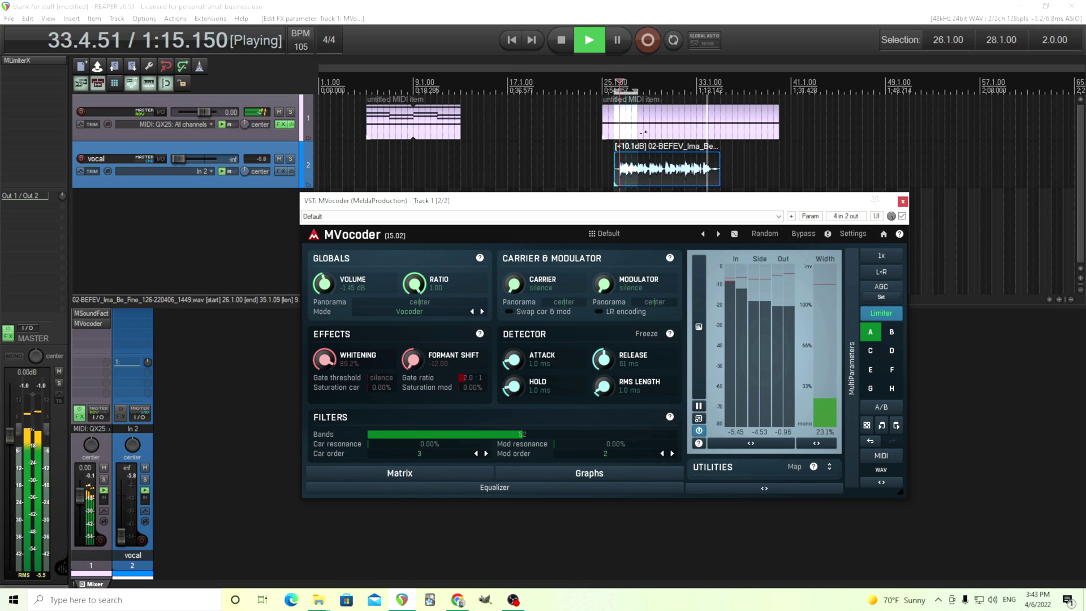
{"action": "left_click", "coordinate": [561, 39]}
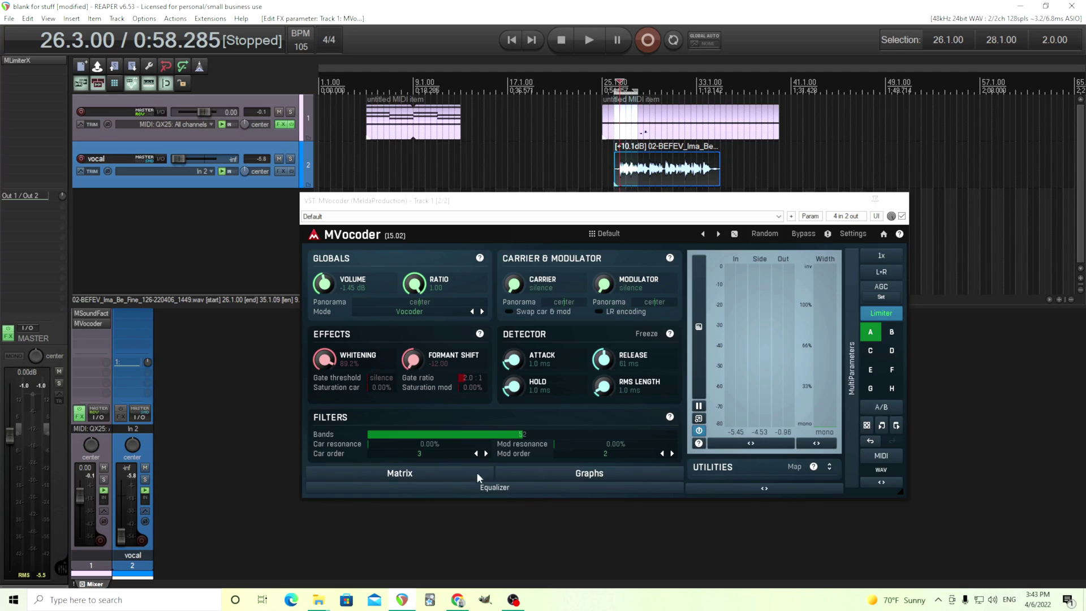
Open MVocoder's equalizer, reduce filter Bands to 4, and draw different gains across the bands.
{"action": "left_click", "coordinate": [508, 490]}
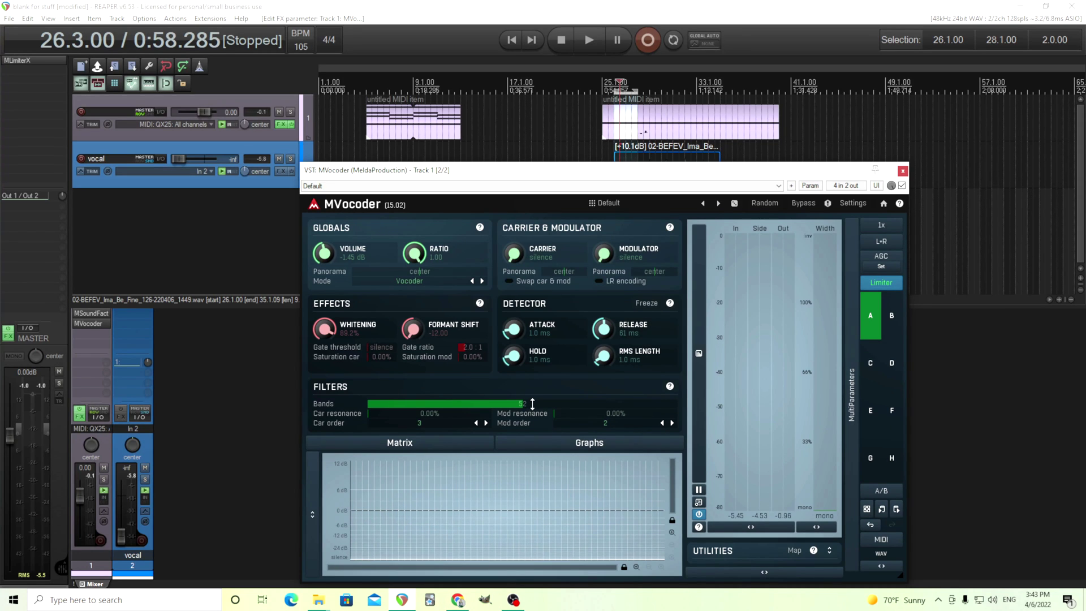
{"action": "left_click_drag", "start_coordinate": [532, 403], "coordinate": [533, 403]}
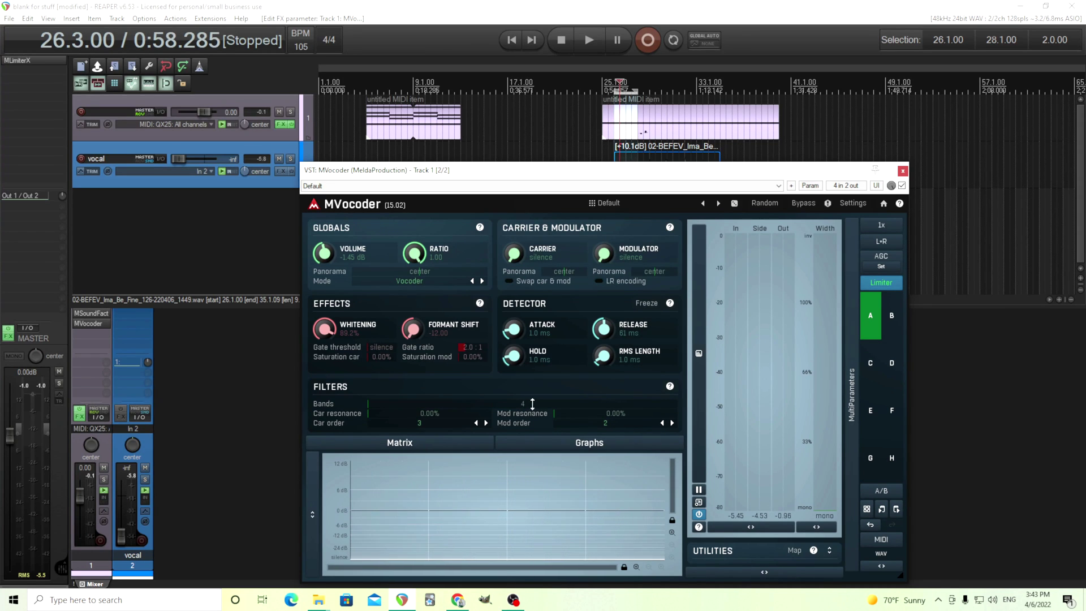
{"action": "left_click_drag", "start_coordinate": [497, 500], "coordinate": [576, 521]}
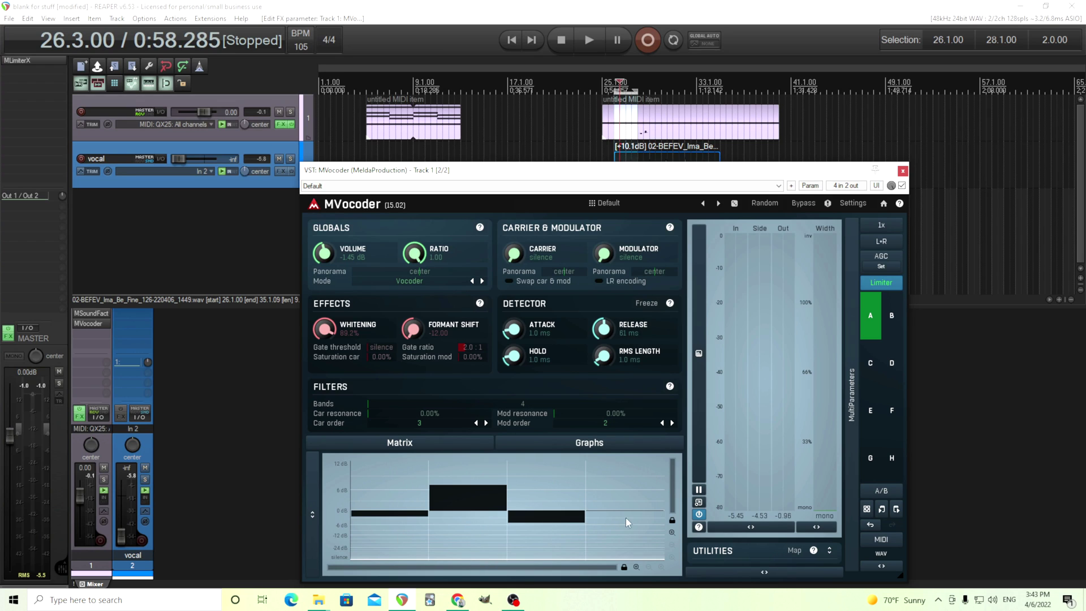
Set filter Bands to 32, flatten the equalizer curve, and draw a boost across the upper-middle bands.
{"action": "left_click_drag", "start_coordinate": [396, 406], "coordinate": [395, 406]}
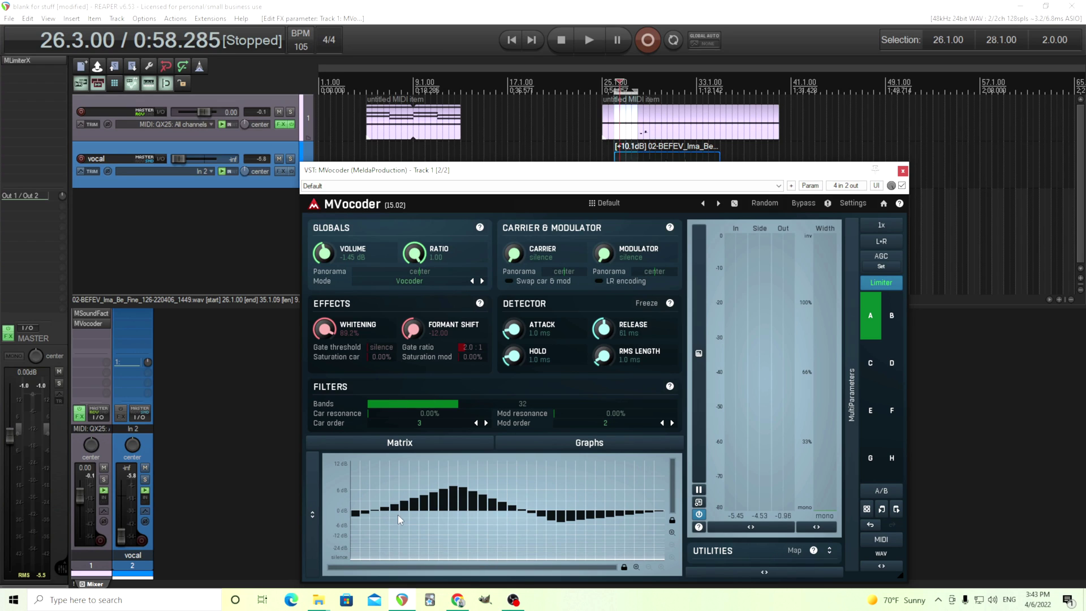
{"action": "left_click_drag", "start_coordinate": [356, 512], "coordinate": [530, 517]}
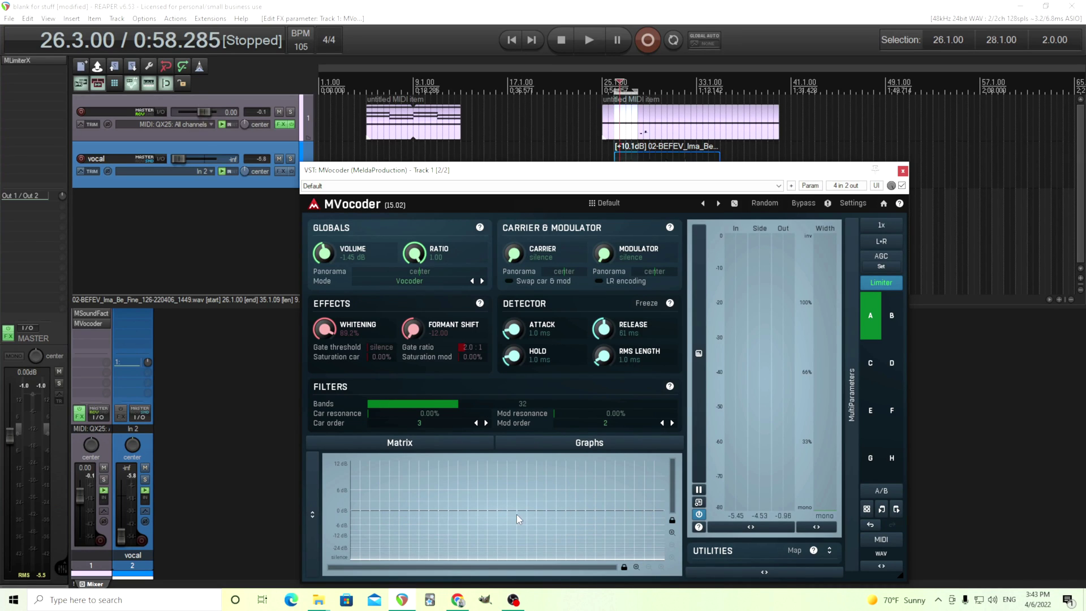
{"action": "mouse_move", "coordinate": [532, 503]}
{"action": "left_mouse_down"}
{"action": "mouse_move", "coordinate": [579, 486]}
{"action": "mouse_move", "coordinate": [609, 510]}
{"action": "left_mouse_up"}
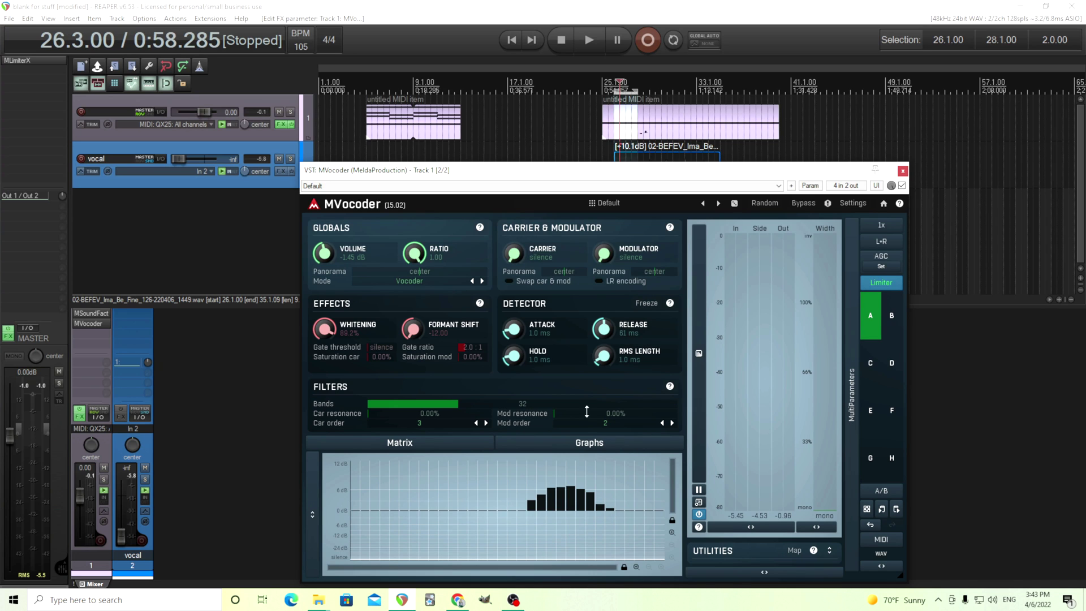
Draw a wide boost across the equalizer's middle bands during playback, lowering MVocoder's Volume to -9.34 dB.
{"action": "key", "text": "space"}
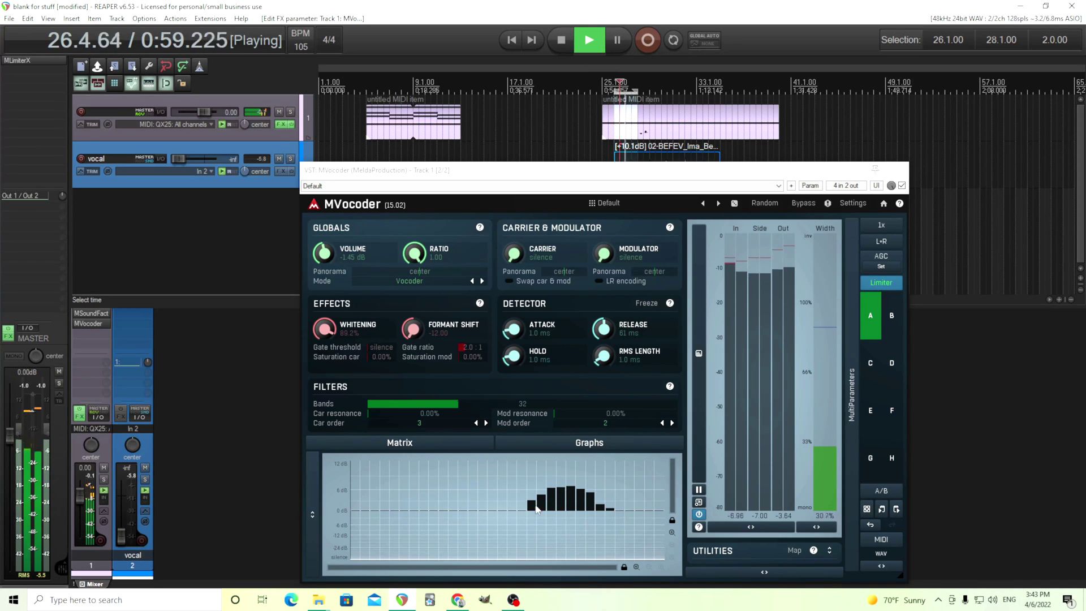
{"action": "mouse_move", "coordinate": [512, 502]}
{"action": "left_mouse_down"}
{"action": "mouse_move", "coordinate": [579, 485]}
{"action": "mouse_move", "coordinate": [639, 506]}
{"action": "mouse_move", "coordinate": [629, 497]}
{"action": "mouse_move", "coordinate": [600, 526]}
{"action": "mouse_move", "coordinate": [514, 535]}
{"action": "mouse_move", "coordinate": [419, 523]}
{"action": "mouse_move", "coordinate": [430, 497]}
{"action": "mouse_move", "coordinate": [388, 486]}
{"action": "mouse_move", "coordinate": [471, 478]}
{"action": "mouse_move", "coordinate": [529, 479]}
{"action": "mouse_move", "coordinate": [581, 498]}
{"action": "mouse_move", "coordinate": [509, 481]}
{"action": "mouse_move", "coordinate": [380, 509]}
{"action": "left_mouse_up"}
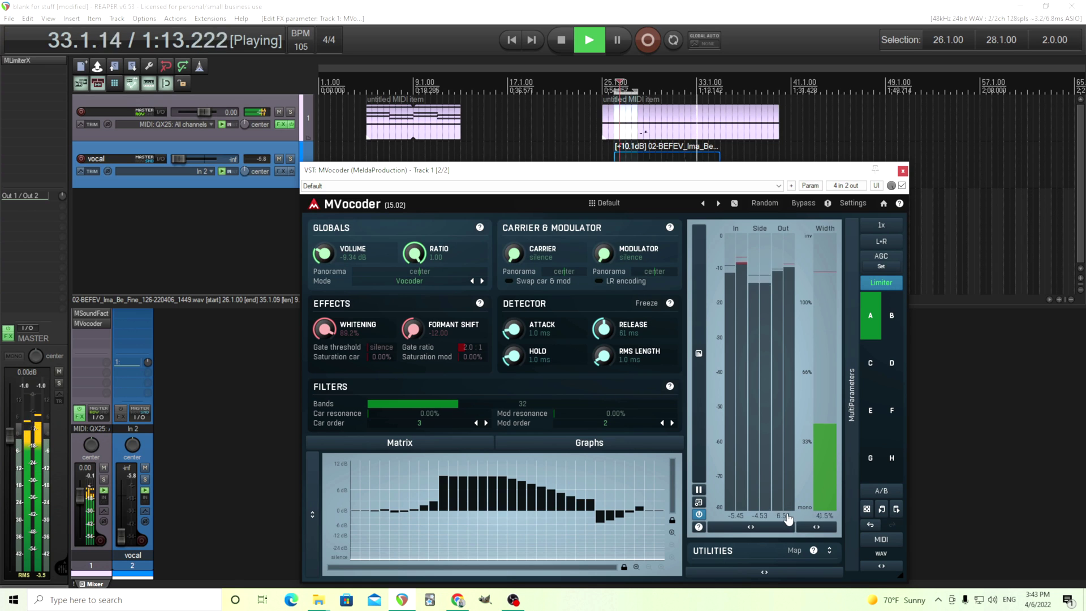
{"action": "left_click_drag", "start_coordinate": [431, 493], "coordinate": [469, 485]}
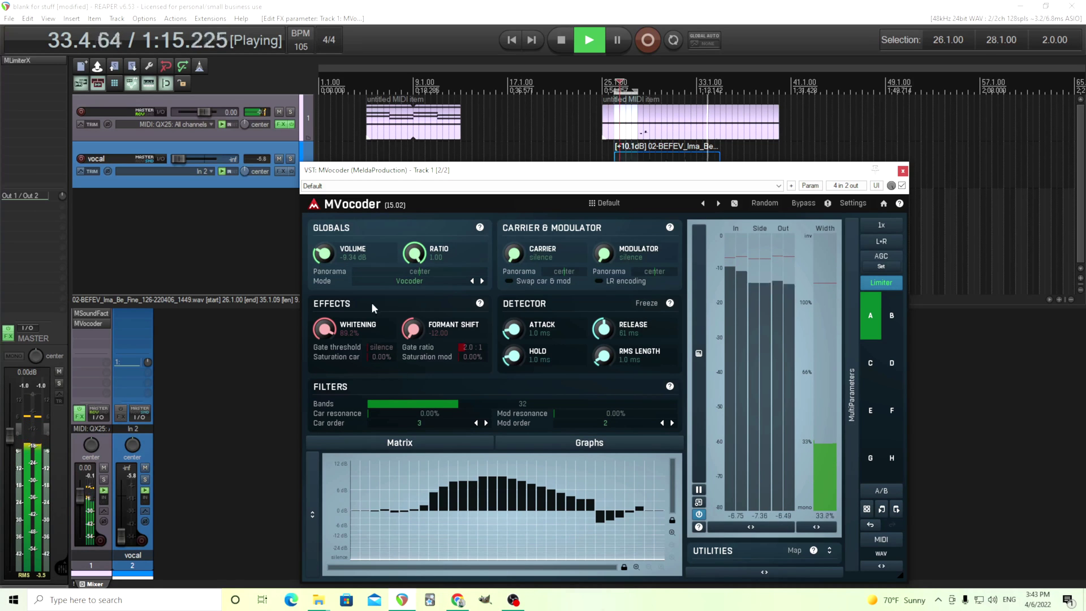
{"action": "left_click", "coordinate": [561, 40]}
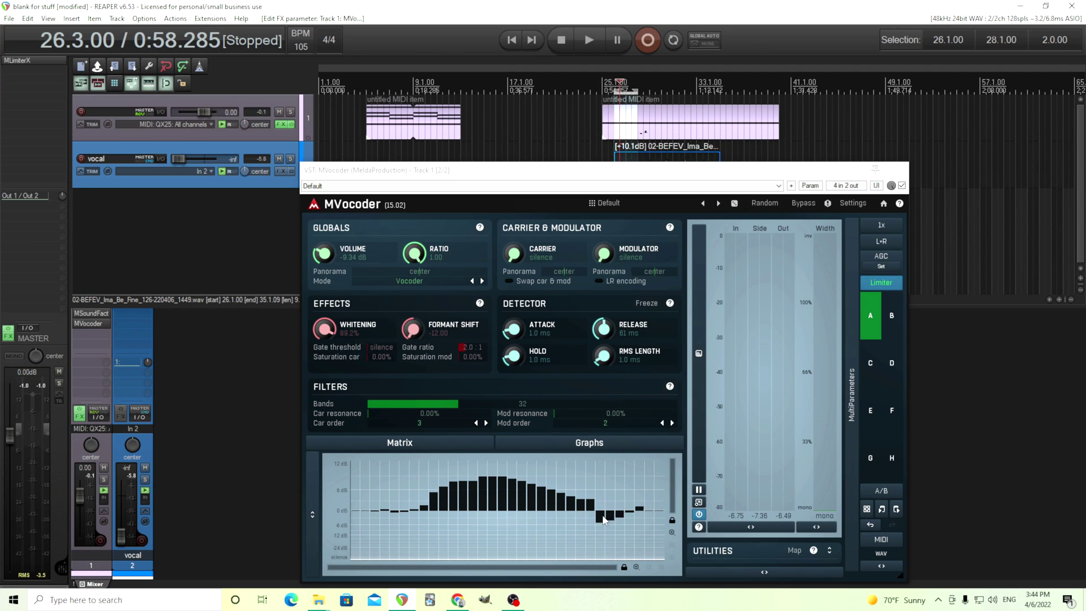
Flatten all equalizer bands back to 0 dB and reset MVocoder's Volume to 0.00 dB.
{"action": "left_click_drag", "start_coordinate": [597, 507], "coordinate": [634, 512]}
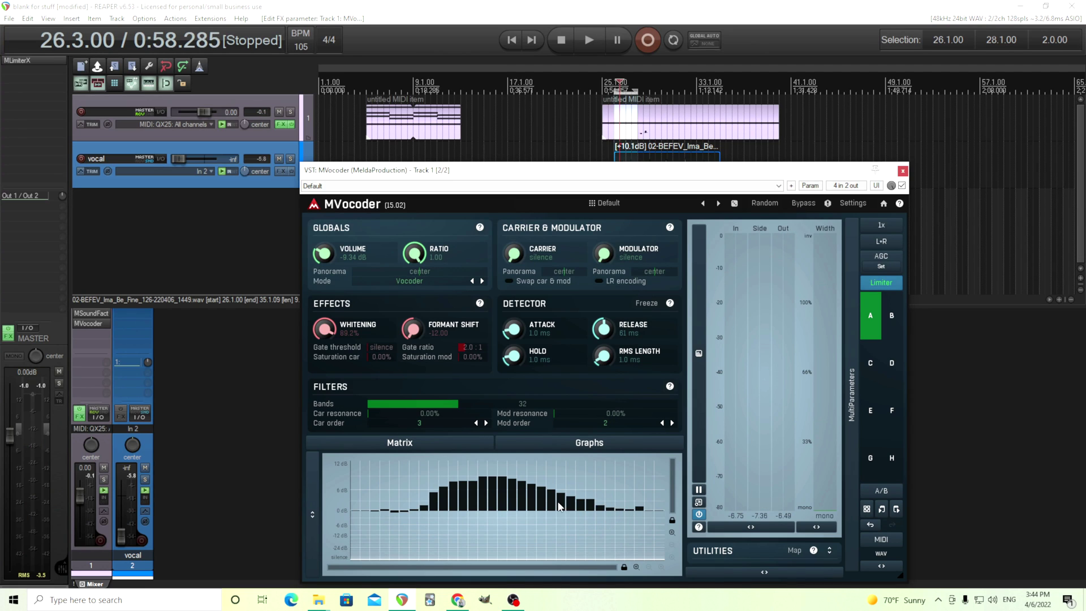
{"action": "left_click_drag", "start_coordinate": [559, 505], "coordinate": [386, 516]}
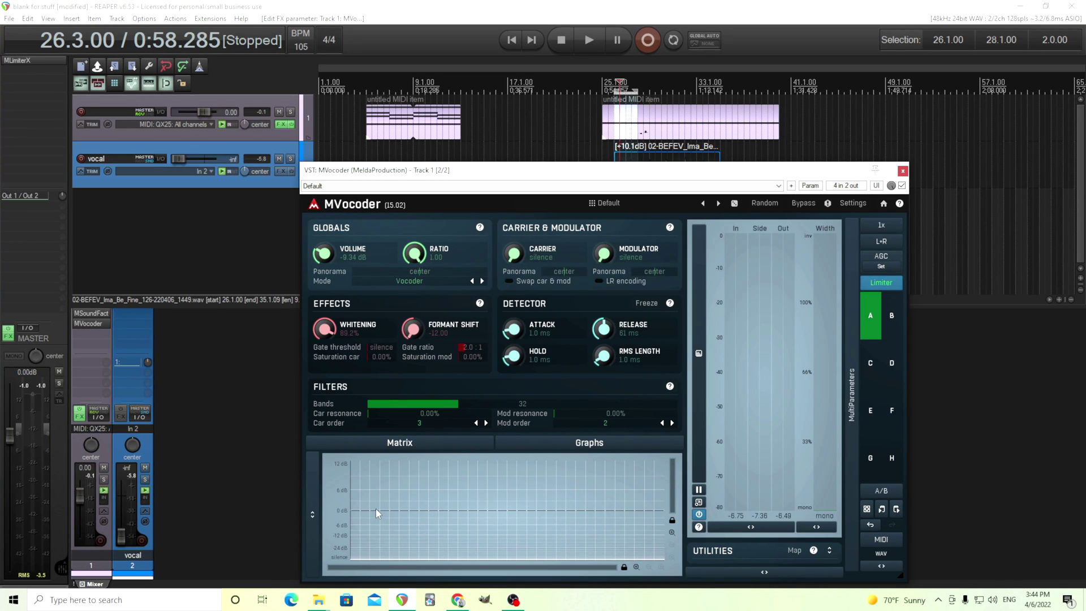
{"action": "double_click", "coordinate": [324, 254]}
Draw alternating boosts and cuts on adjacent bands through the middle of MVocoder's equalizer.
{"action": "left_click_drag", "start_coordinate": [470, 498], "coordinate": [546, 490]}
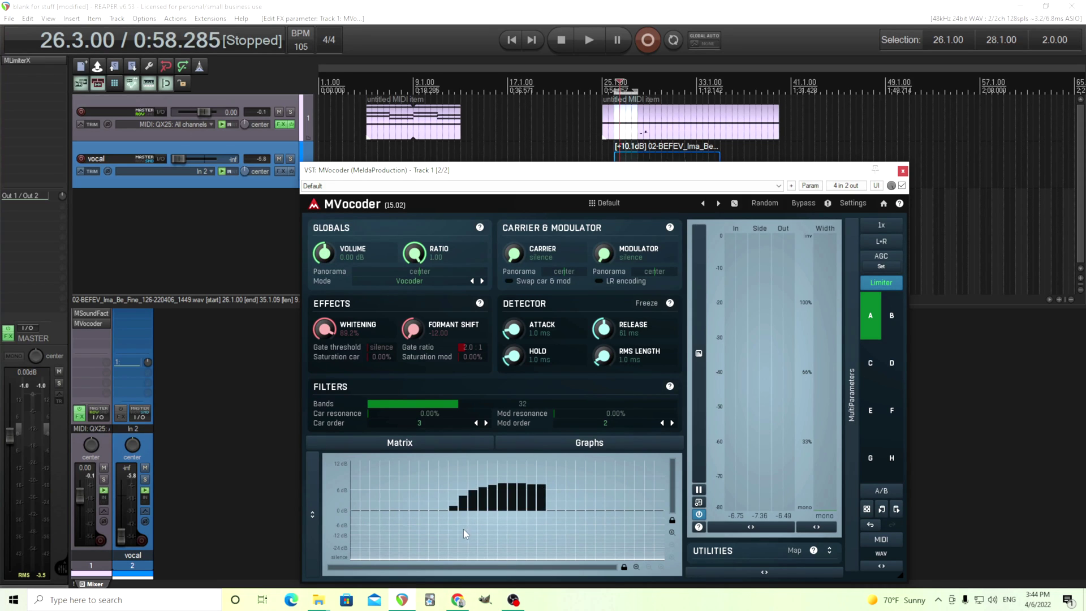
{"action": "left_click_drag", "start_coordinate": [464, 529], "coordinate": [481, 508]}
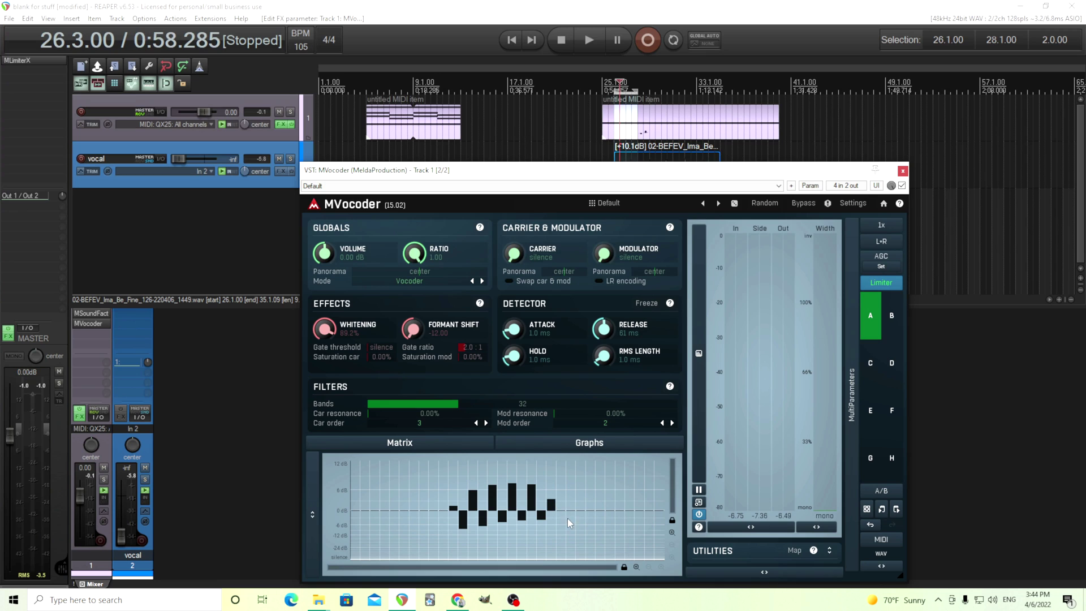
{"action": "left_click_drag", "start_coordinate": [532, 490], "coordinate": [501, 486]}
{"action": "left_click_drag", "start_coordinate": [582, 521], "coordinate": [598, 506]}
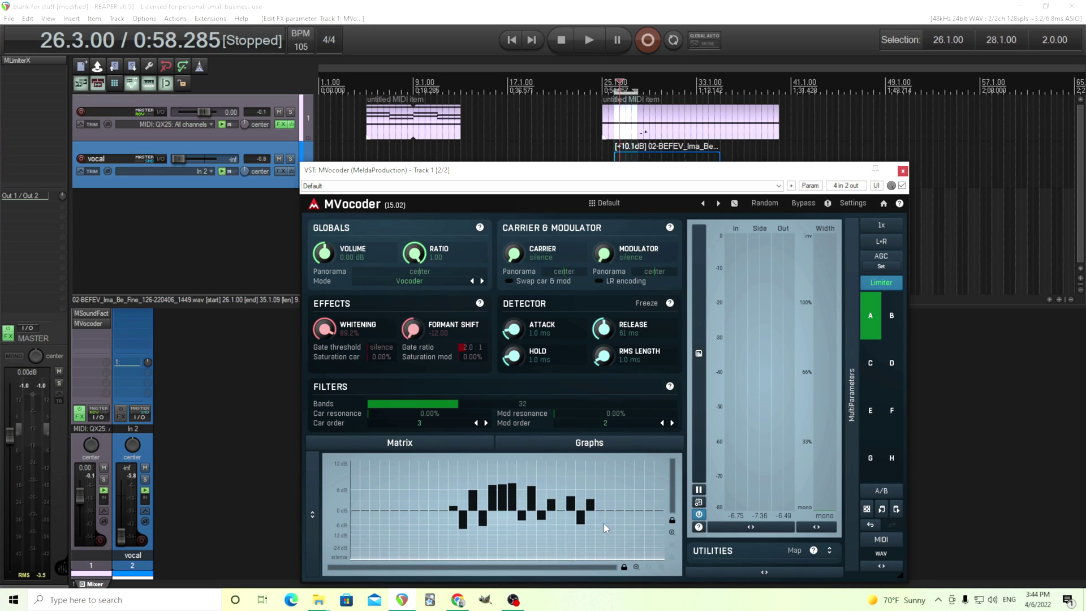
{"action": "left_click", "coordinate": [602, 523]}
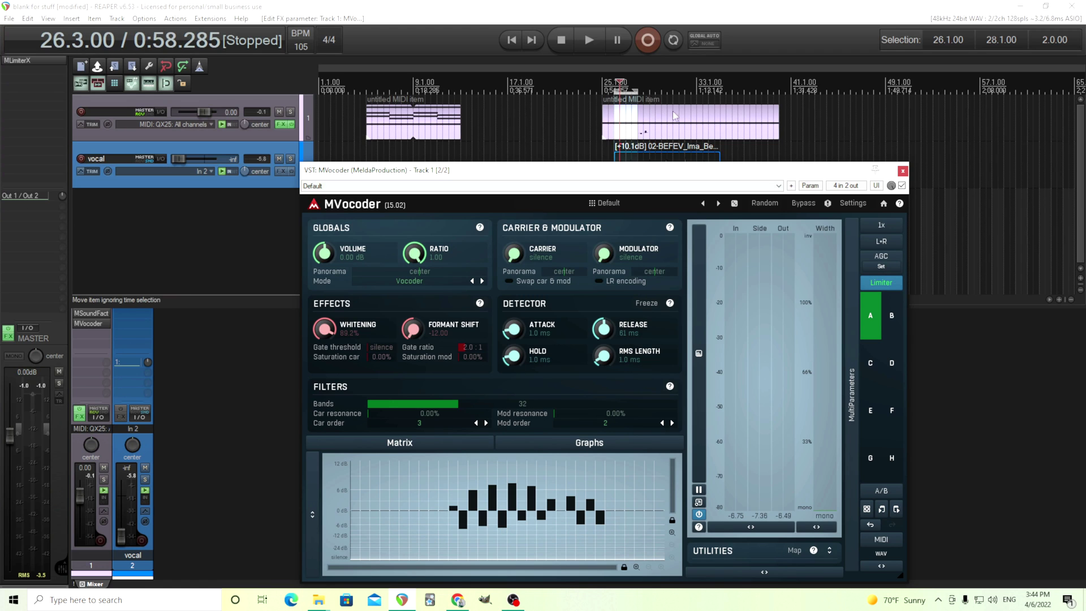
Play the project while lowering MVocoder's Volume to -1.91 dB and shortening the detector Release to 29 ms.
{"action": "left_click", "coordinate": [587, 49]}
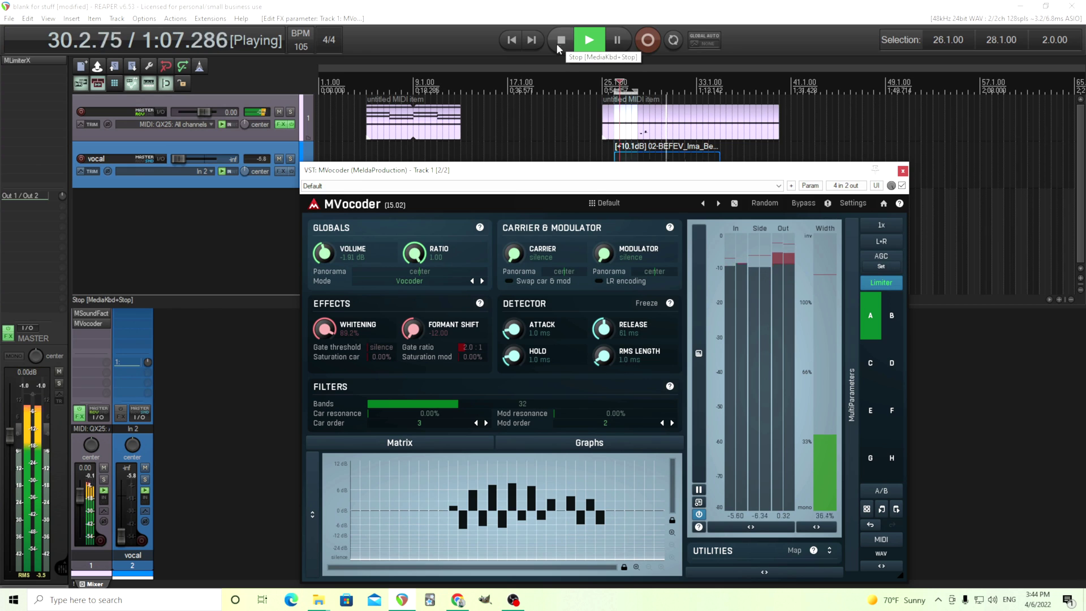
{"action": "double_click", "coordinate": [603, 328]}
{"action": "left_click_drag", "start_coordinate": [603, 328], "coordinate": [604, 315]}
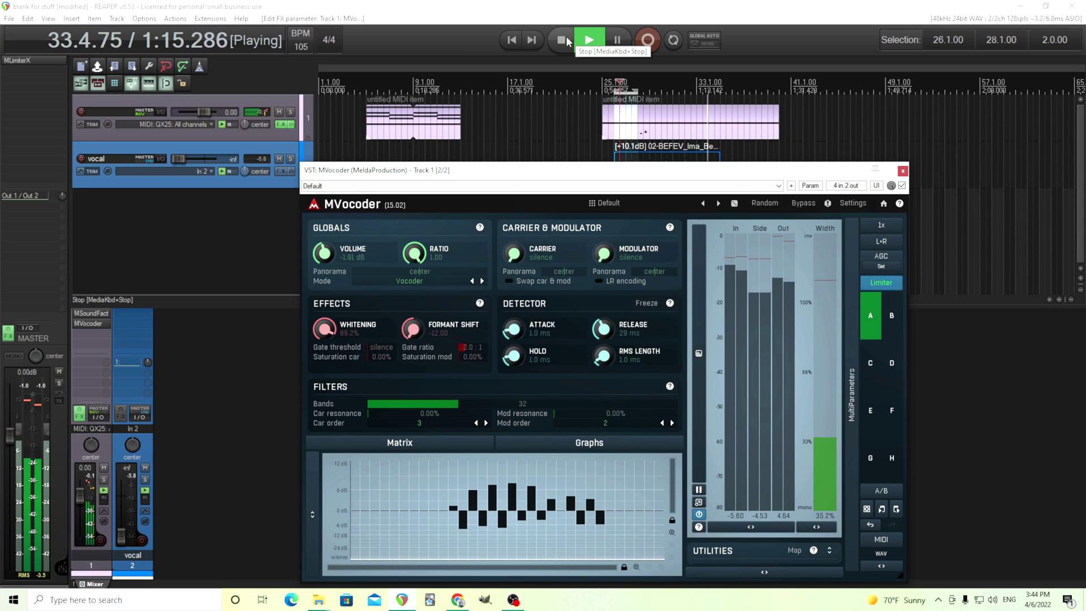
{"action": "left_click", "coordinate": [562, 39]}
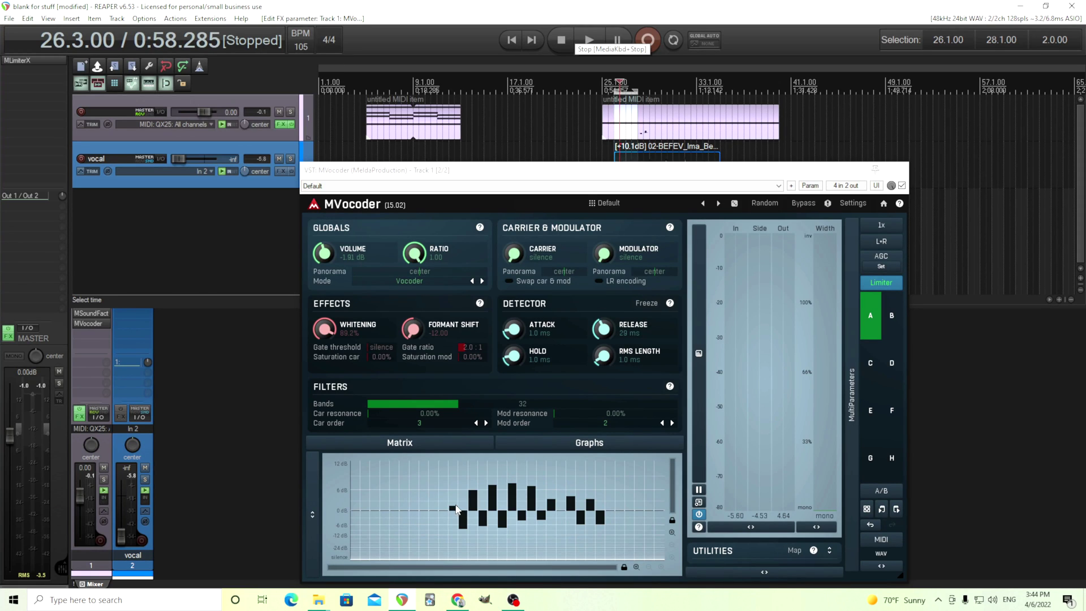
Flatten all of MVocoder's equalizer bands to 0 dB and reset the detector Release to 10 ms.
{"action": "left_click_drag", "start_coordinate": [456, 509], "coordinate": [594, 517]}
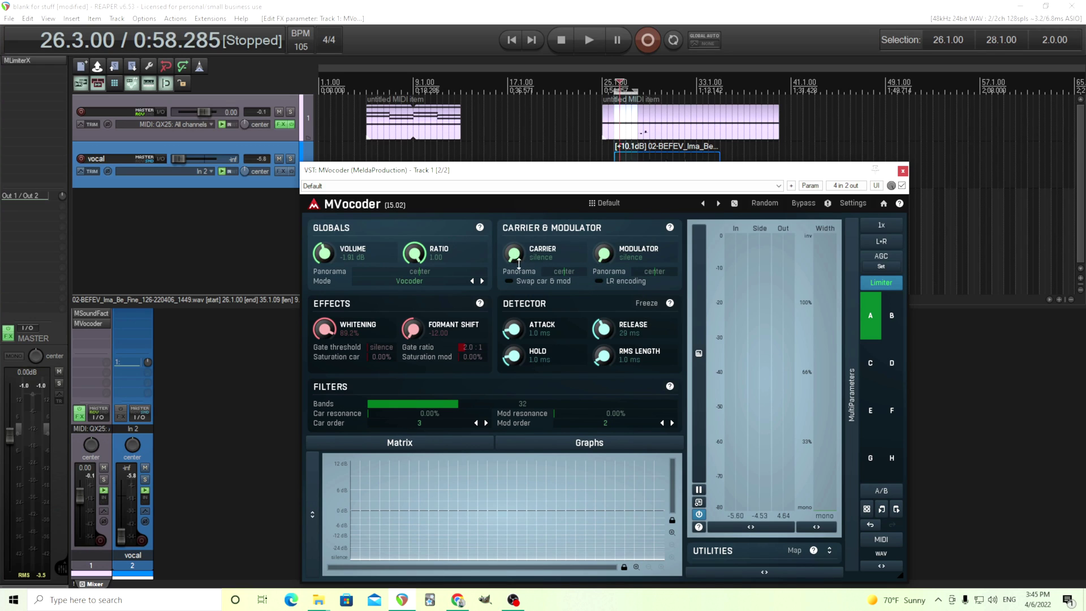
{"action": "left_click_drag", "start_coordinate": [513, 260], "coordinate": [513, 294]}
{"action": "mouse_move", "coordinate": [607, 255]}
{"action": "left_mouse_down"}
{"action": "mouse_move", "coordinate": [607, 238]}
{"action": "mouse_move", "coordinate": [607, 257]}
{"action": "left_mouse_up"}
{"action": "left_click", "coordinate": [425, 282]}
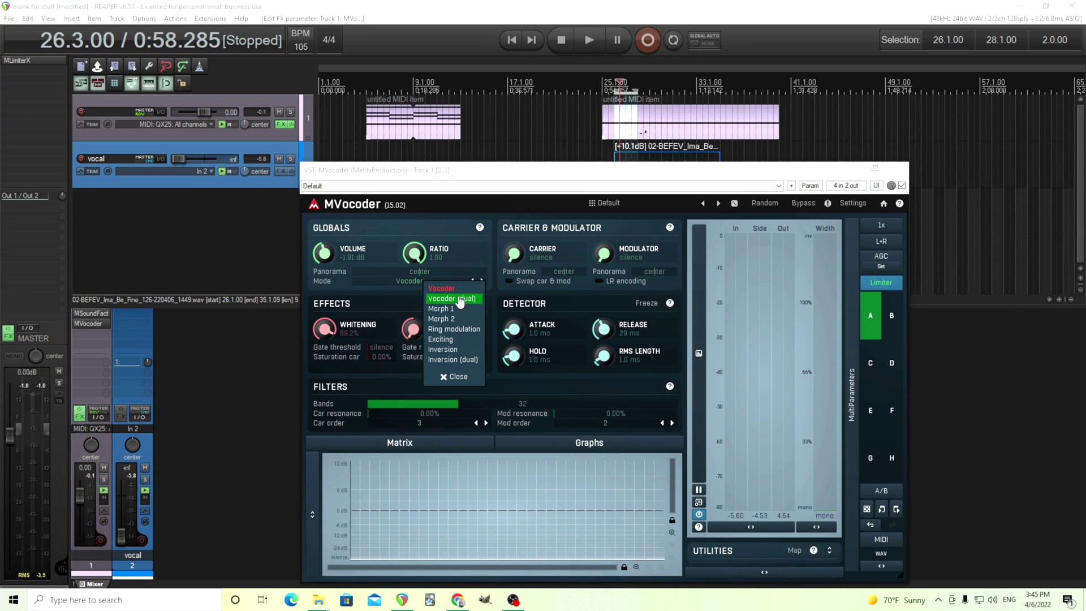
{"action": "left_click", "coordinate": [599, 332]}
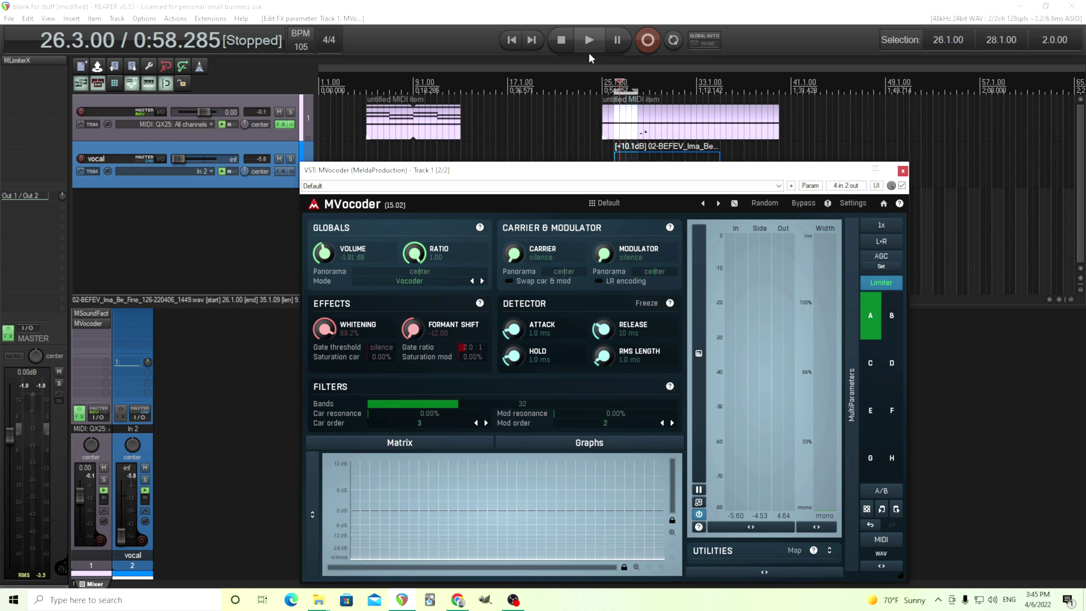
Move the MVocoder window off the vocal item and audition Ratio at 0.00 and 0.50 during playback.
{"action": "mouse_move", "coordinate": [414, 252]}
{"action": "left_mouse_down"}
{"action": "mouse_move", "coordinate": [414, 294]}
{"action": "mouse_move", "coordinate": [414, 253]}
{"action": "left_mouse_up"}
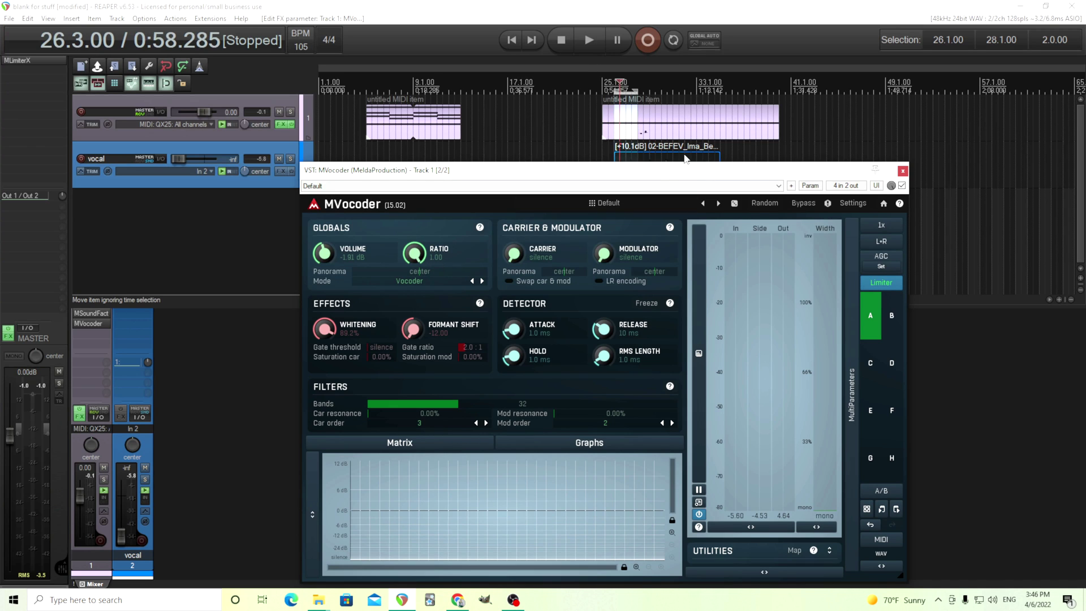
{"action": "left_click_drag", "start_coordinate": [658, 175], "coordinate": [671, 190]}
{"action": "mouse_move", "coordinate": [427, 269]}
{"action": "left_mouse_down"}
{"action": "mouse_move", "coordinate": [427, 299]}
{"action": "mouse_move", "coordinate": [427, 269]}
{"action": "left_mouse_up"}
{"action": "key", "text": "space"}
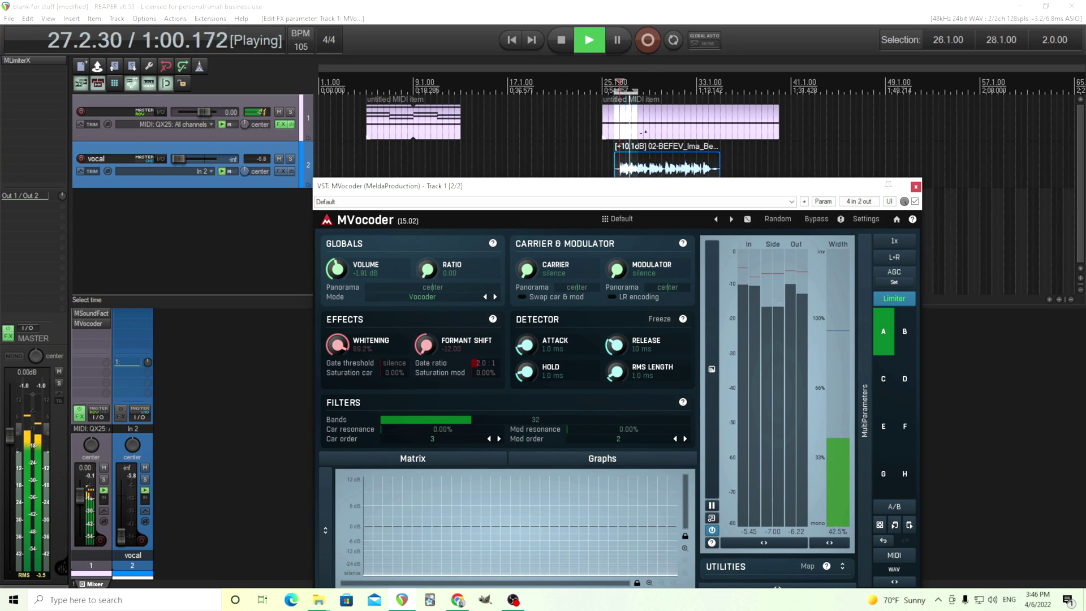
{"action": "left_click_drag", "start_coordinate": [427, 268], "coordinate": [429, 298]}
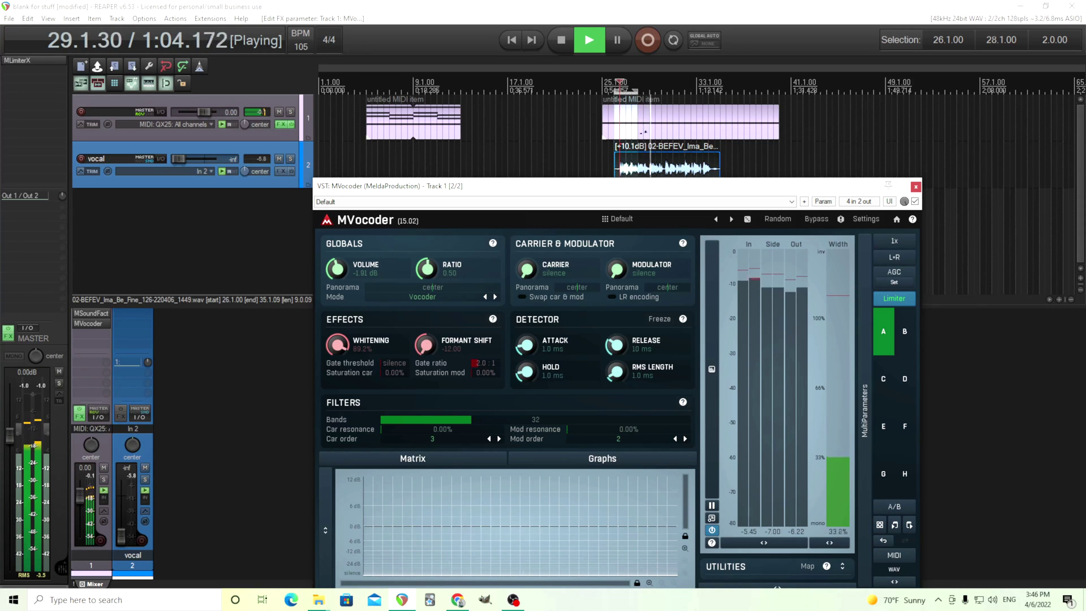
{"action": "key", "text": "space"}
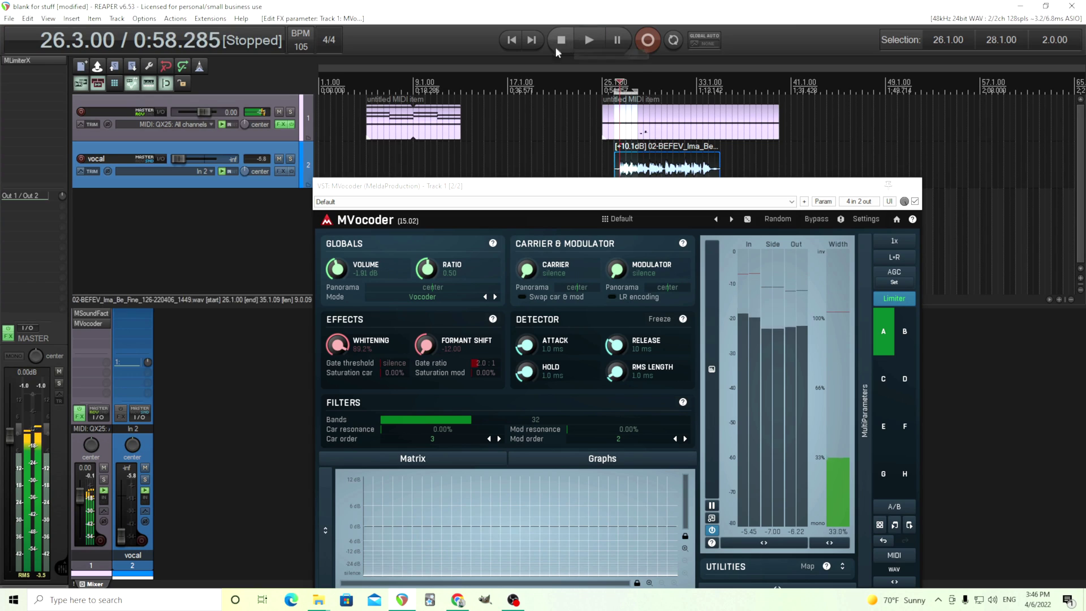
Set Mode to Vocoder (dual) and play the project while lengthening the detector Release to 246 ms.
{"action": "left_click", "coordinate": [446, 299]}
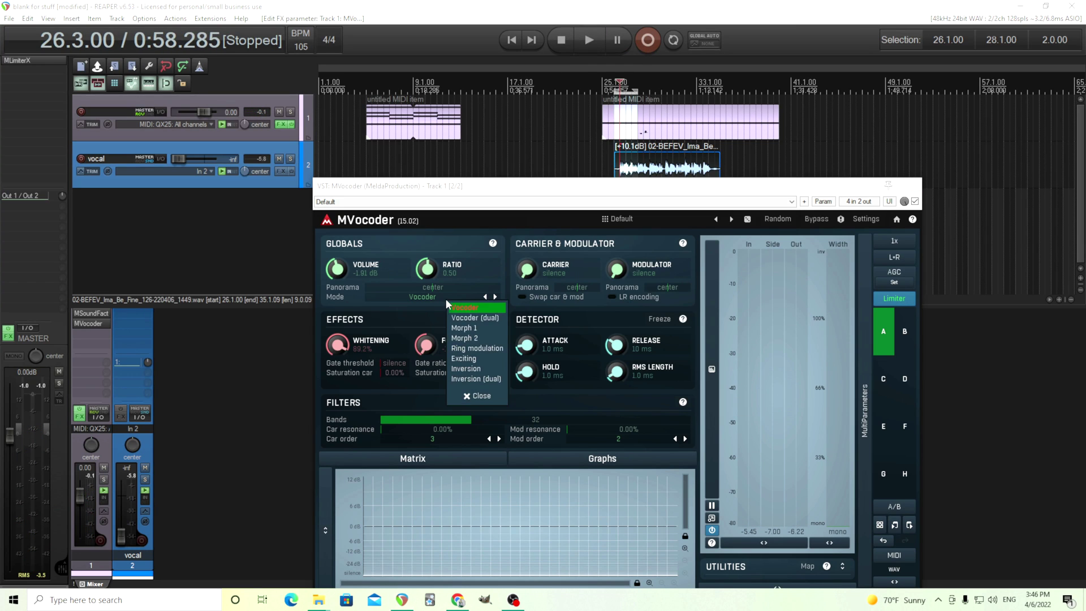
{"action": "left_click", "coordinate": [477, 318]}
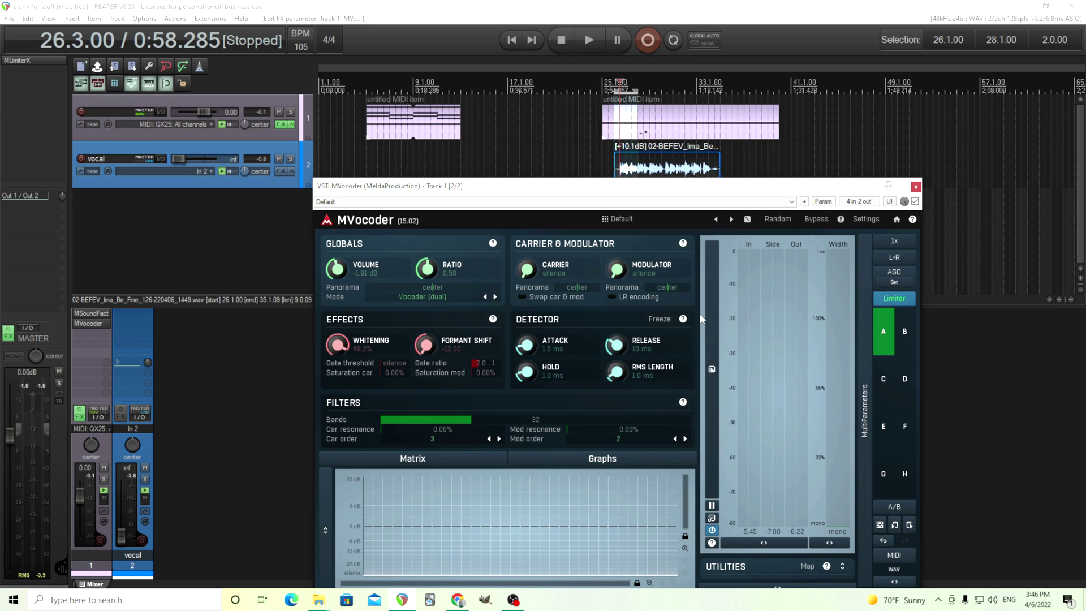
{"action": "key", "text": "space"}
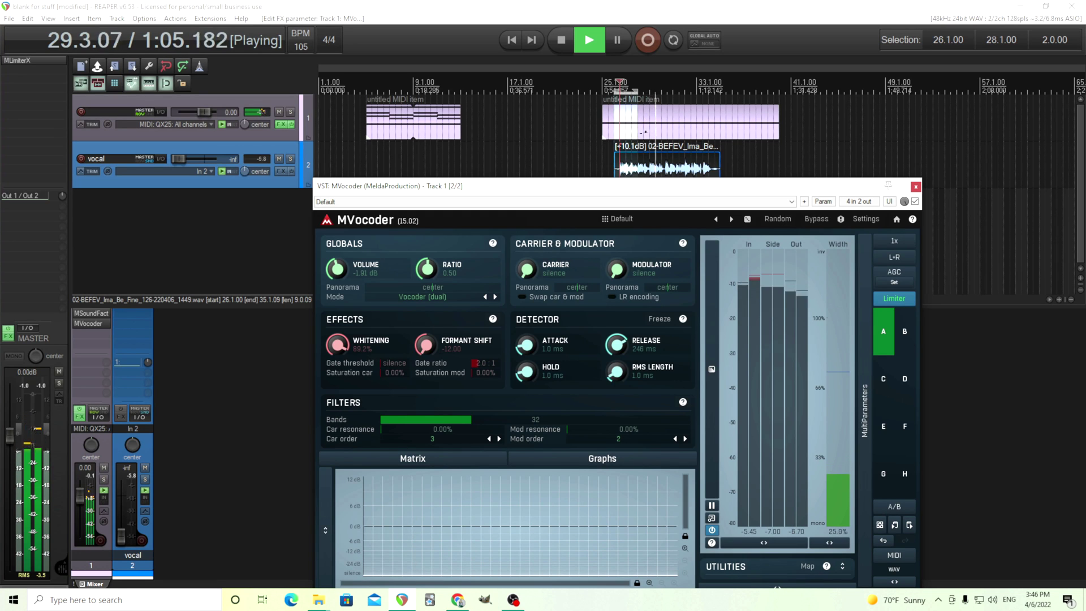
{"action": "left_click", "coordinate": [561, 40]}
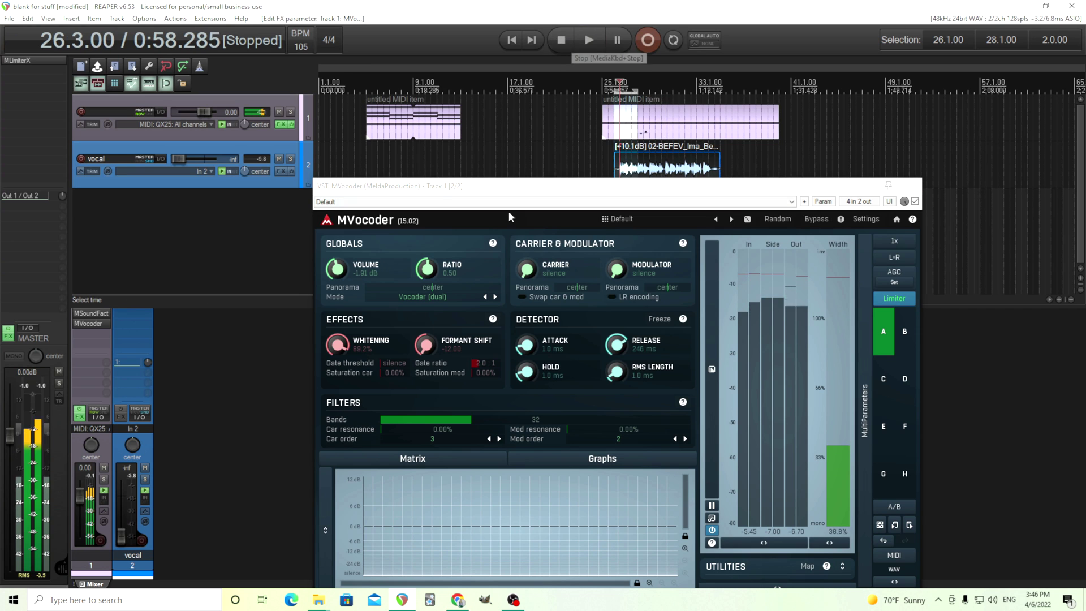
Compare the Vocoder and Vocoder (dual) modes during playback, raising Volume to 1.97 dB and resetting Formant Shift to 0.
{"action": "left_click", "coordinate": [485, 297]}
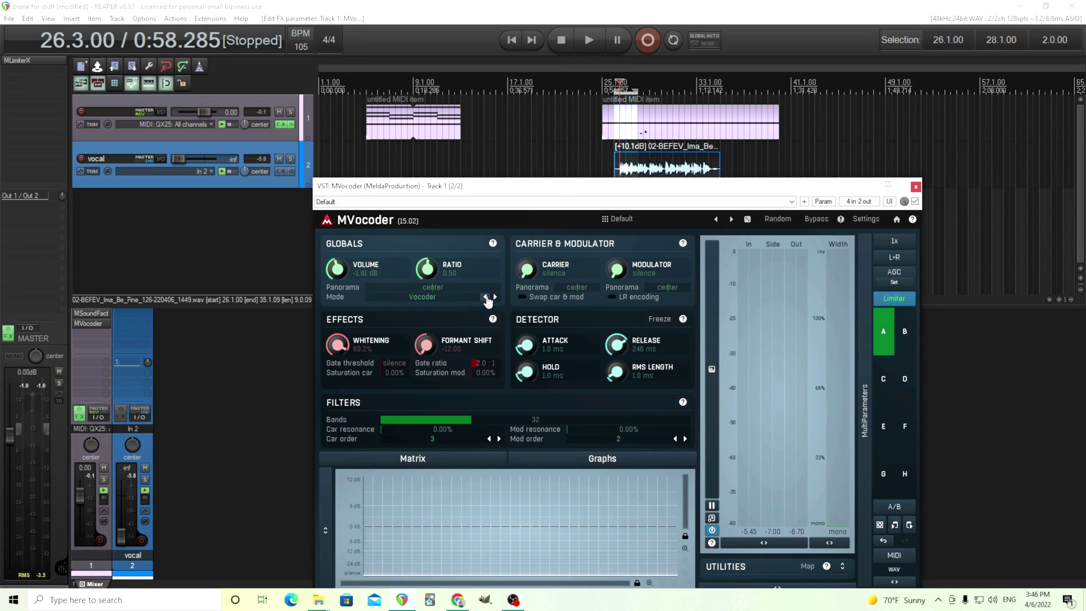
{"action": "left_click", "coordinate": [586, 43]}
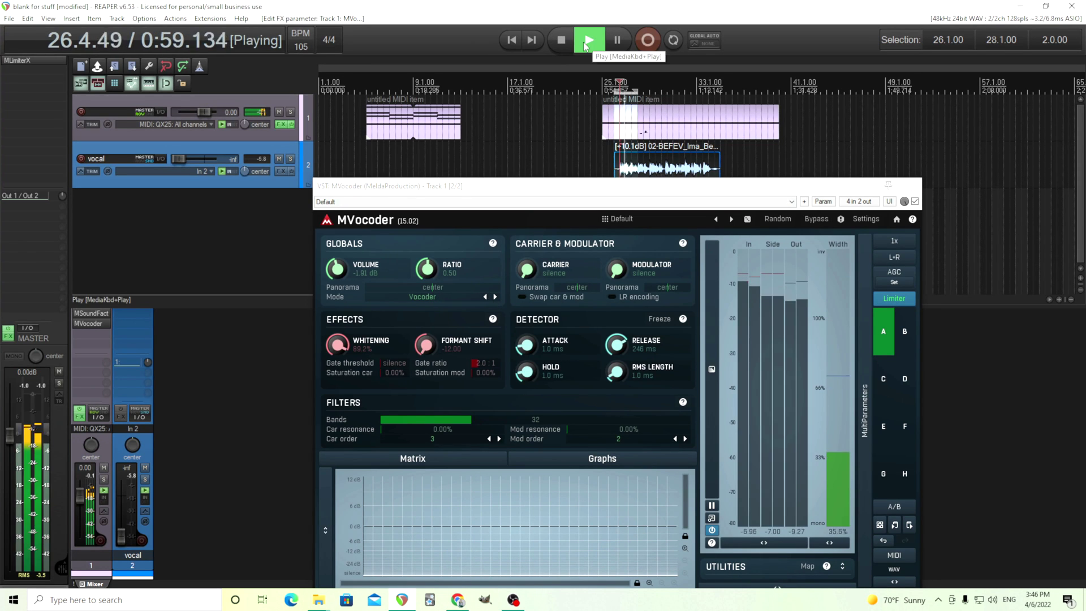
{"action": "left_click", "coordinate": [494, 297]}
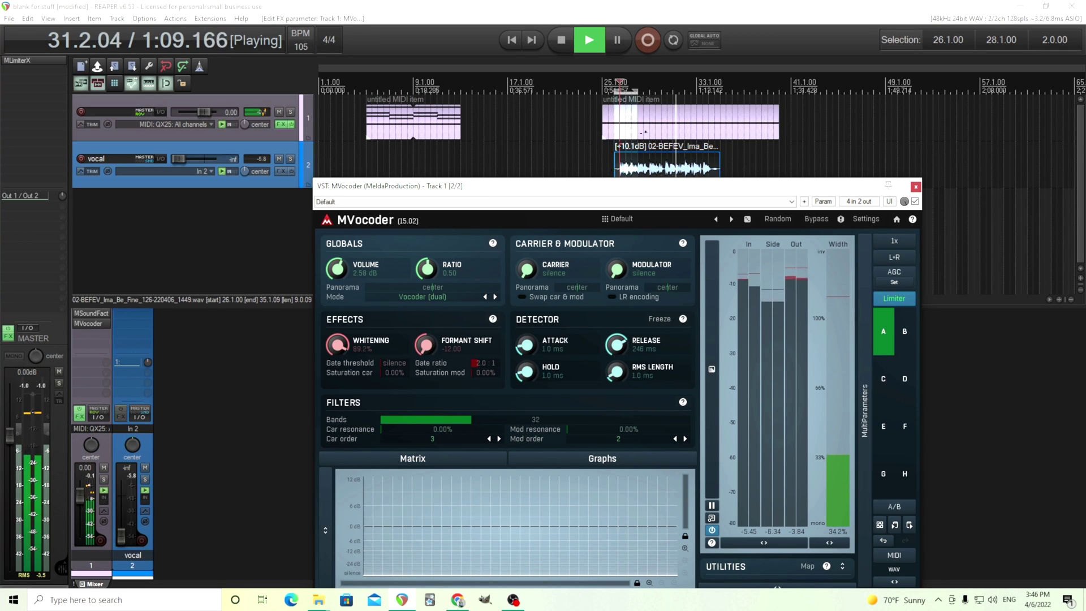
{"action": "double_click", "coordinate": [427, 342]}
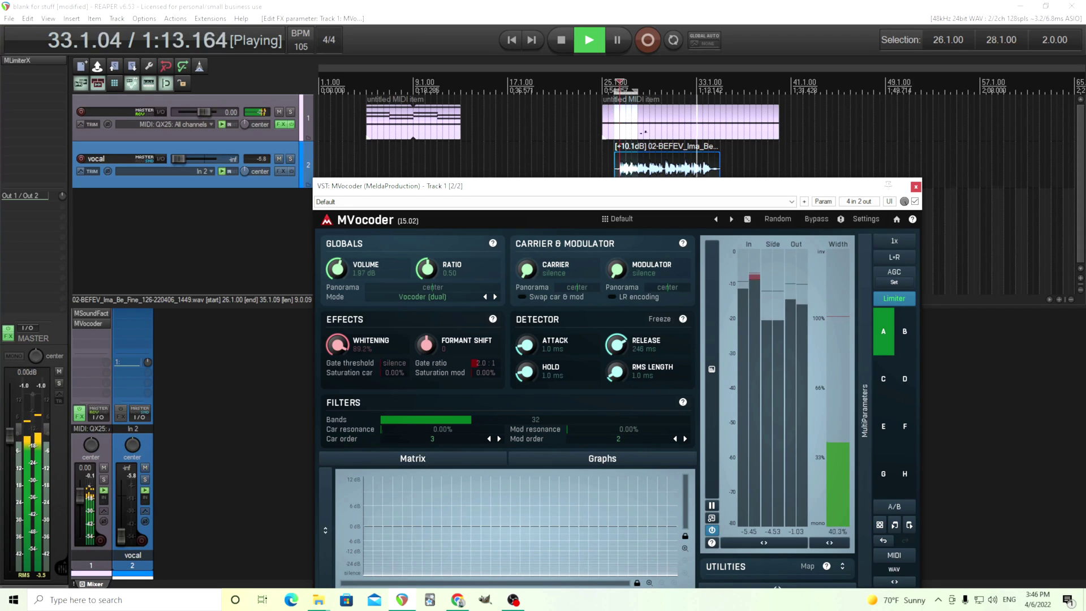
{"action": "left_click", "coordinate": [561, 43]}
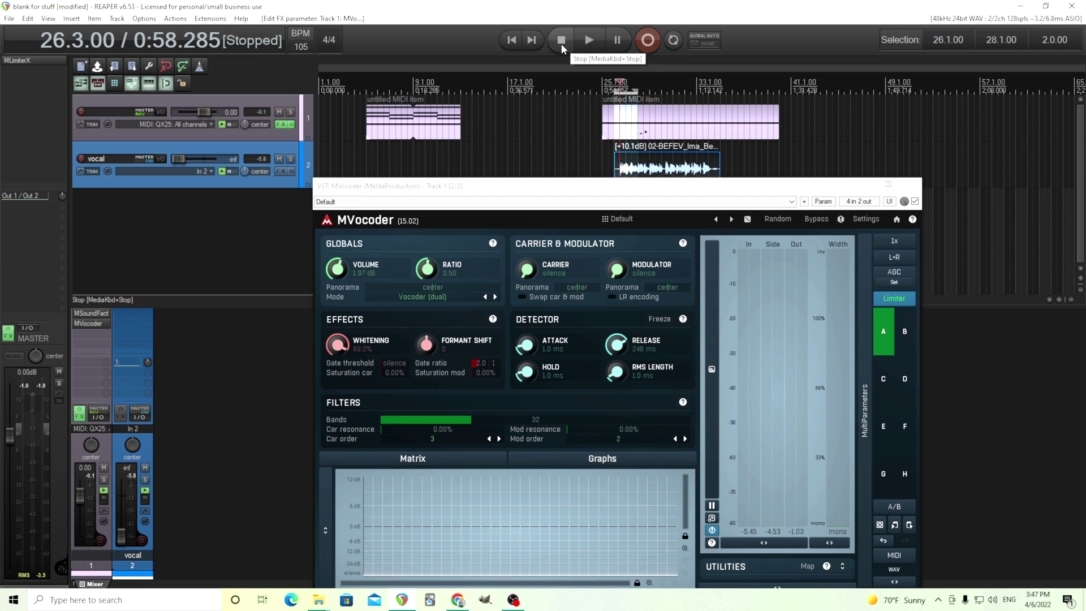
Set Mode to Vocoder, Ratio to 1.00 and Release to 10 ms, trying 100 filter Bands before restoring 32.
{"action": "left_click", "coordinate": [439, 295]}
{"action": "left_click", "coordinate": [455, 303]}
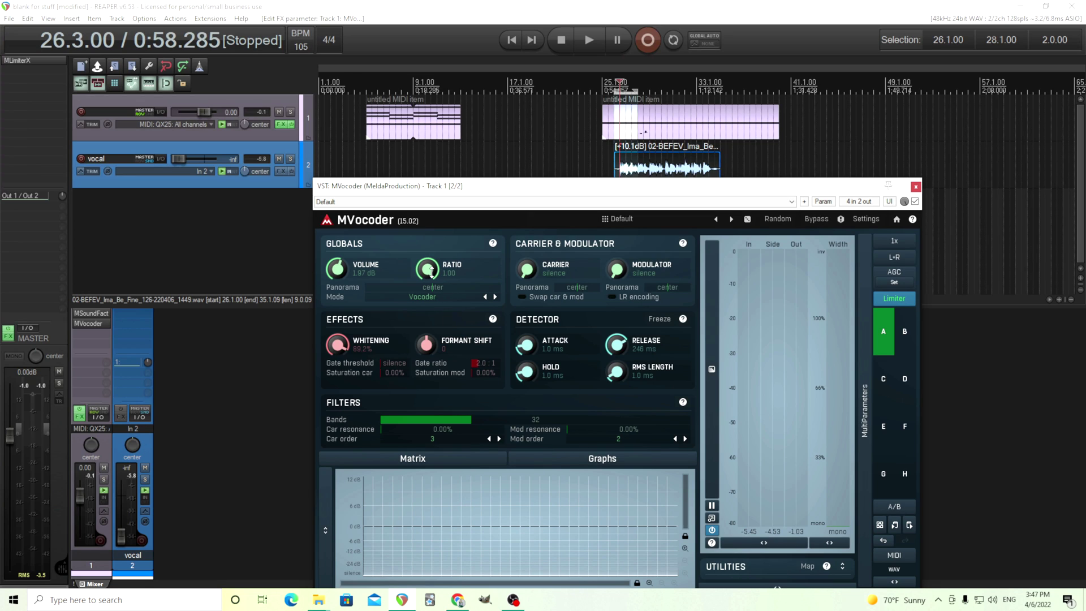
{"action": "left_click_drag", "start_coordinate": [627, 352], "coordinate": [622, 384]}
{"action": "scroll", "coordinate": [425, 420], "scroll_direction": "up", "scroll_amount": 10}
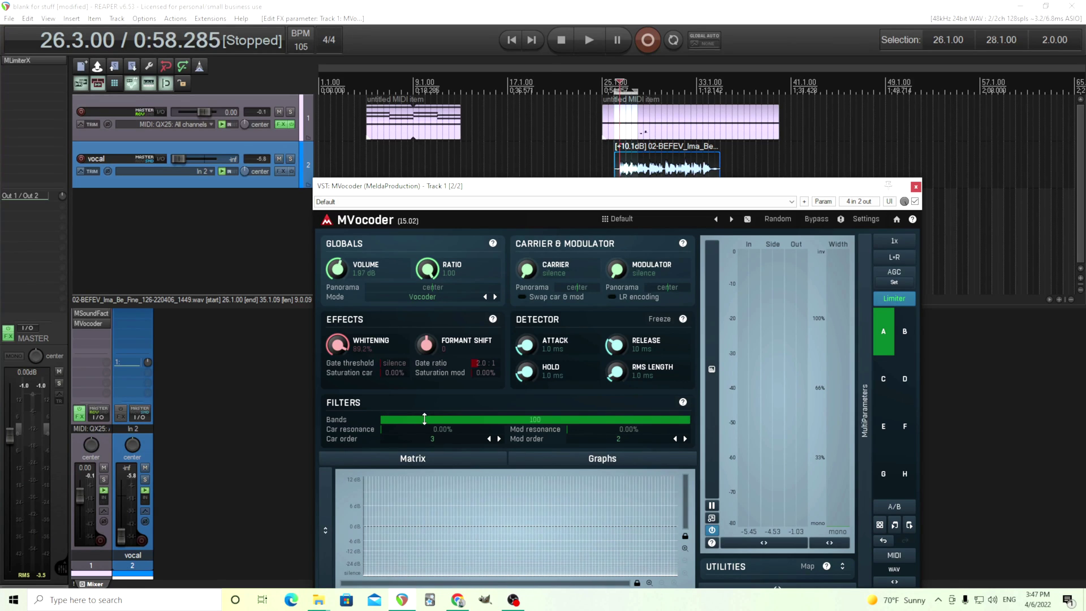
{"action": "scroll", "coordinate": [425, 419], "scroll_direction": "down", "scroll_amount": 10}
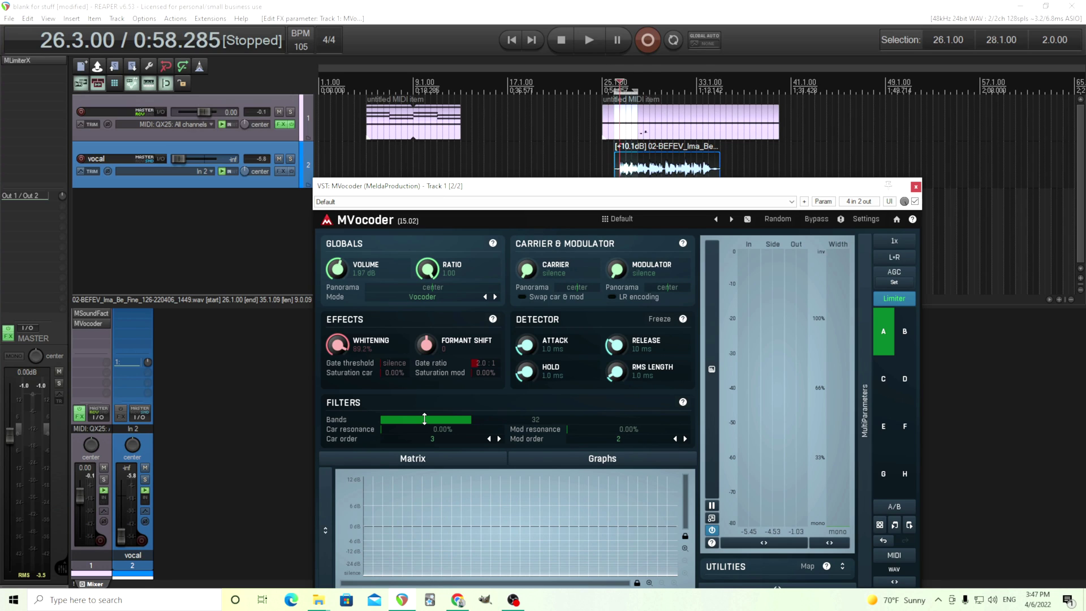